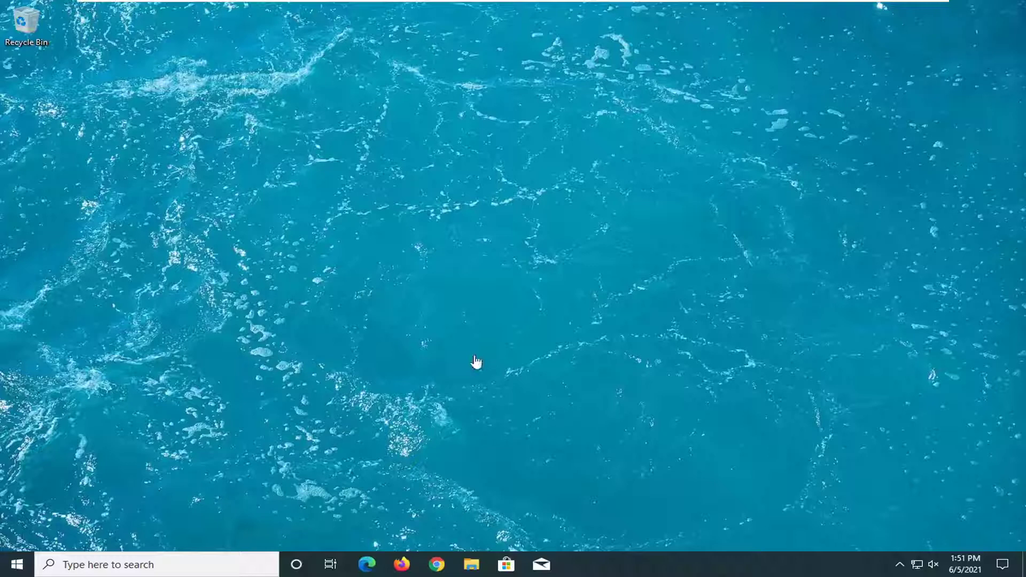
# Search Start for 'check for updates' and open Windows Update, which reports the device up to date
pyautogui.click(11, 564)
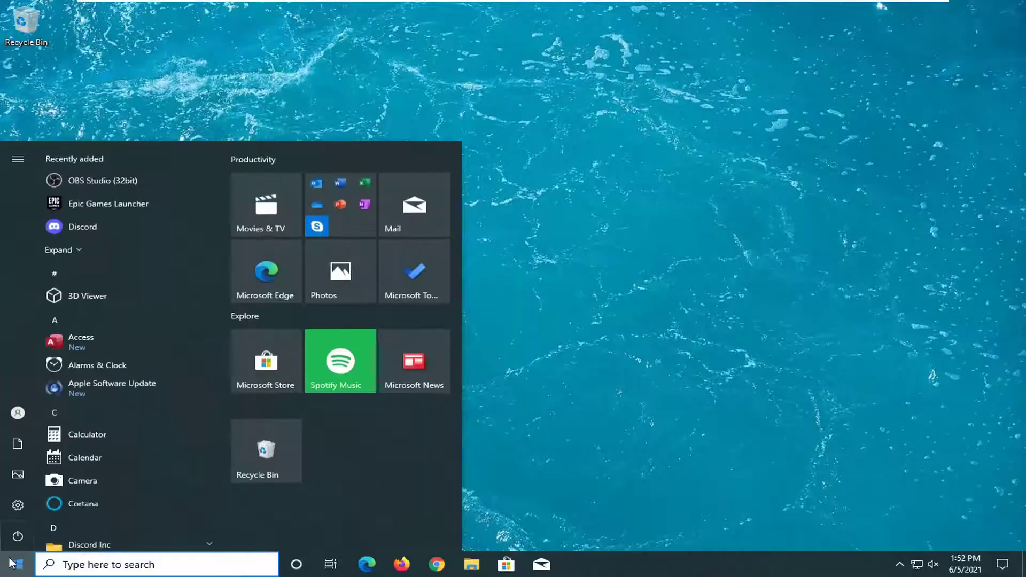
pyautogui.write('check')
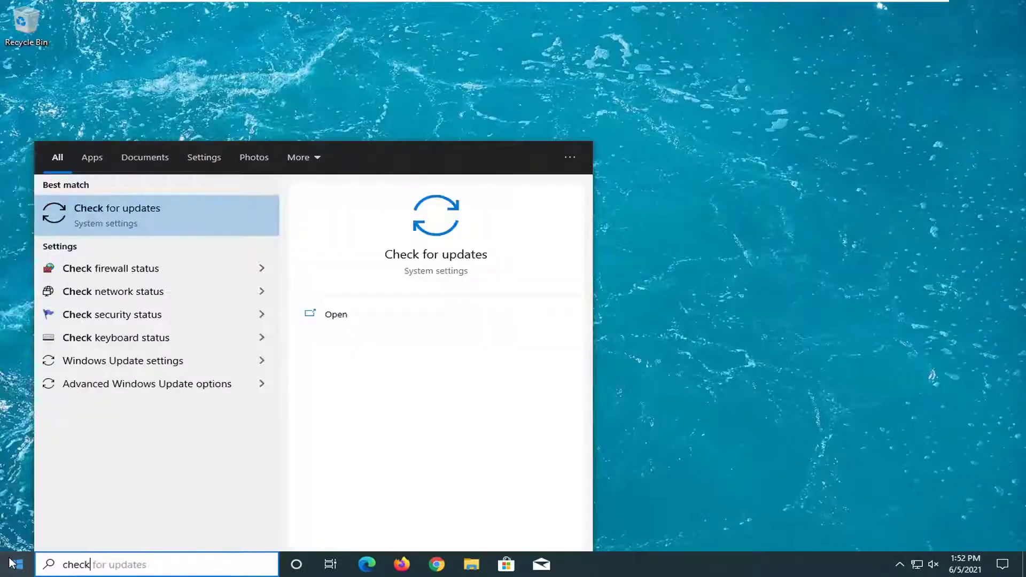
pyautogui.write(' for update')
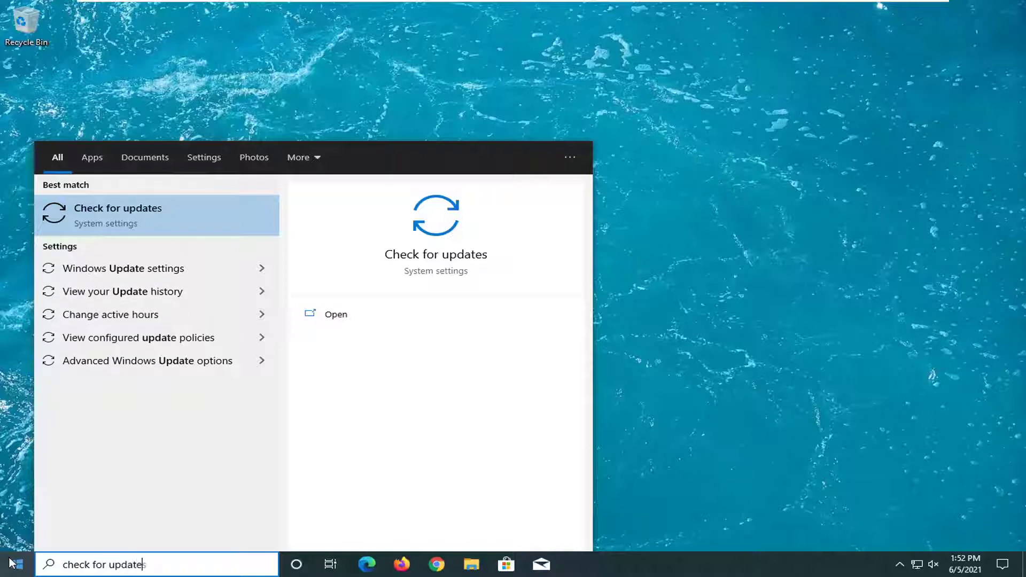
pyautogui.write('s')
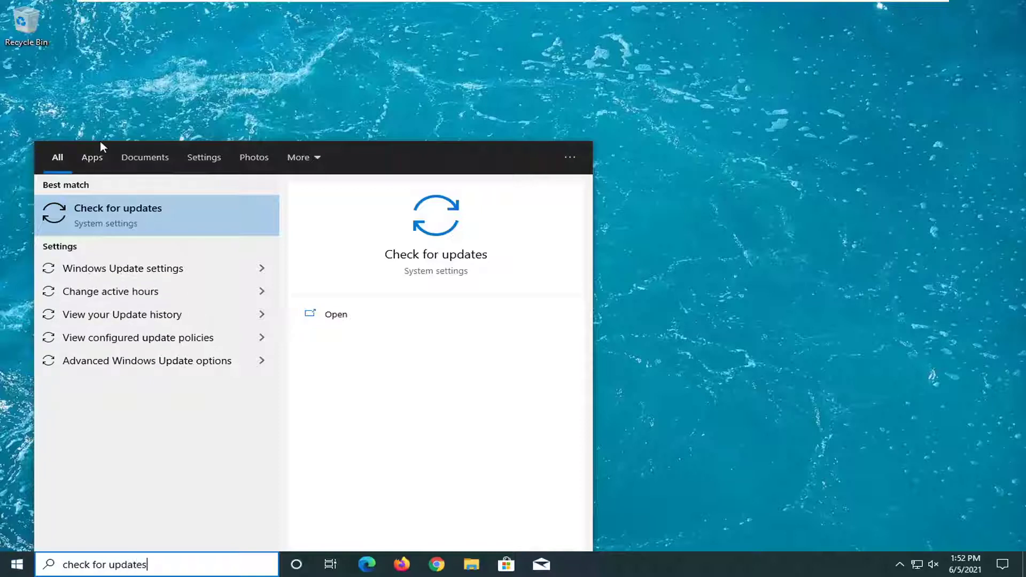
pyautogui.click(113, 216)
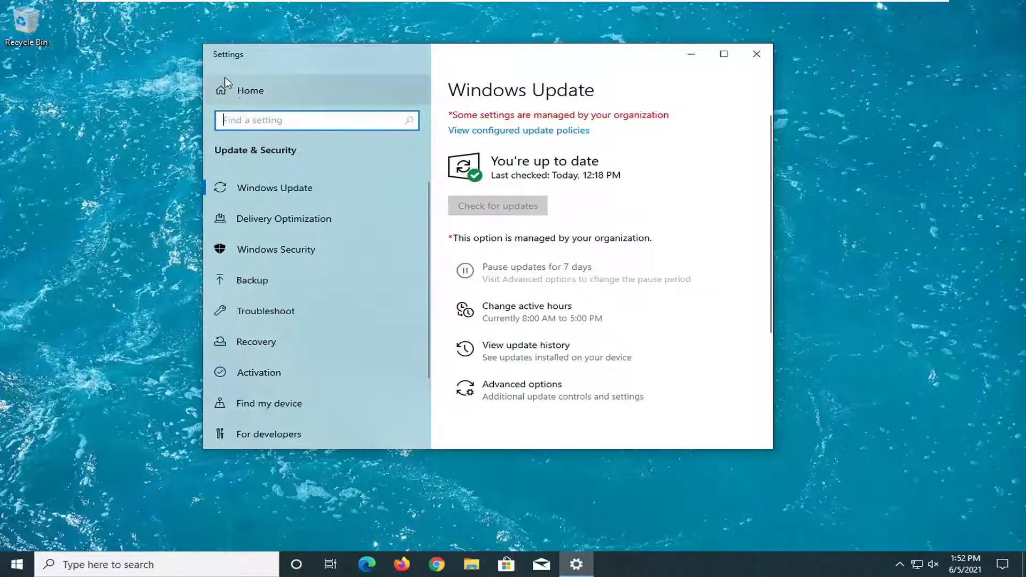
# Confirm Time & Language > Region lists United States as the country, then close Settings
pyautogui.click(248, 90)
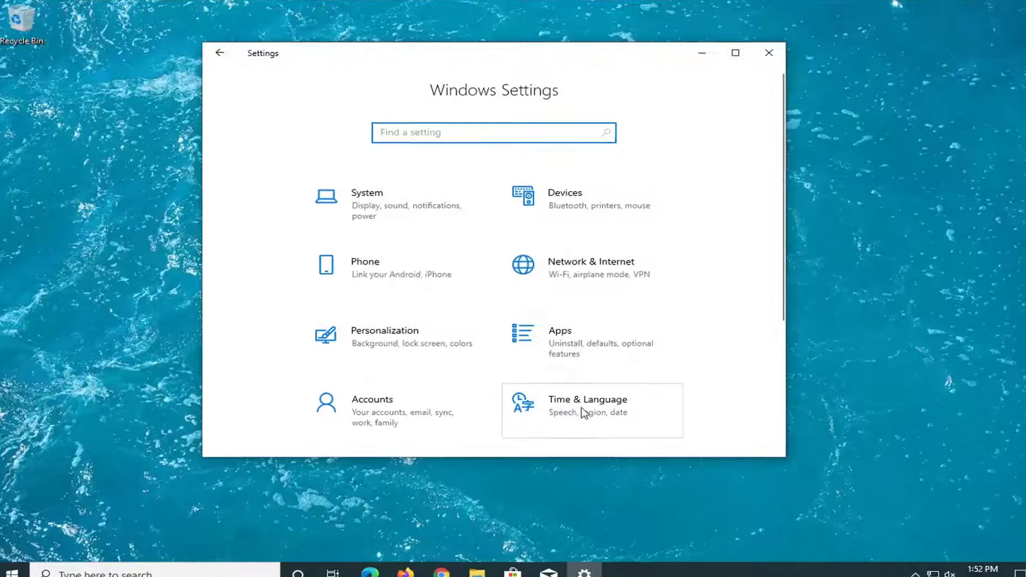
pyautogui.click(632, 436)
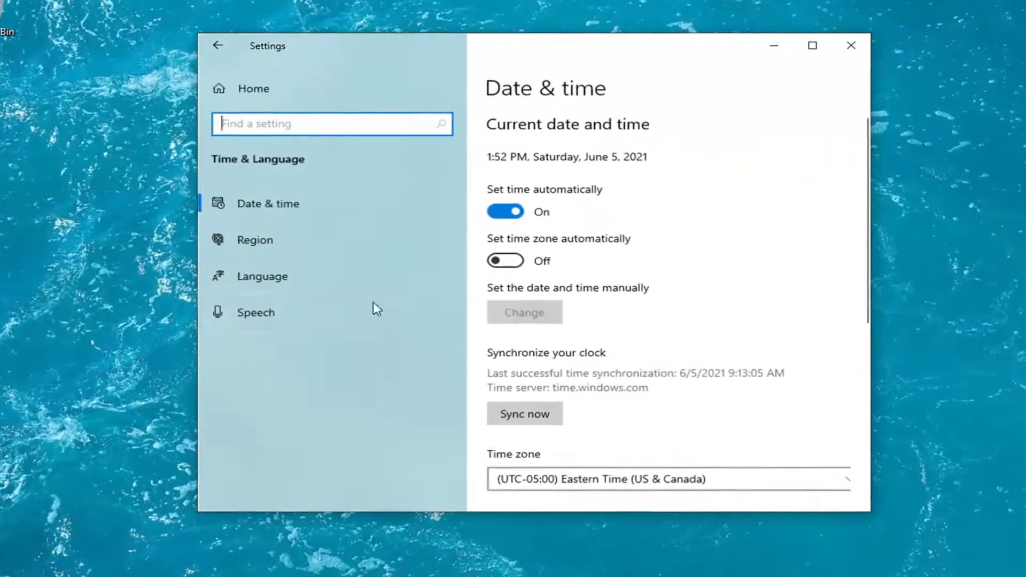
pyautogui.click(267, 244)
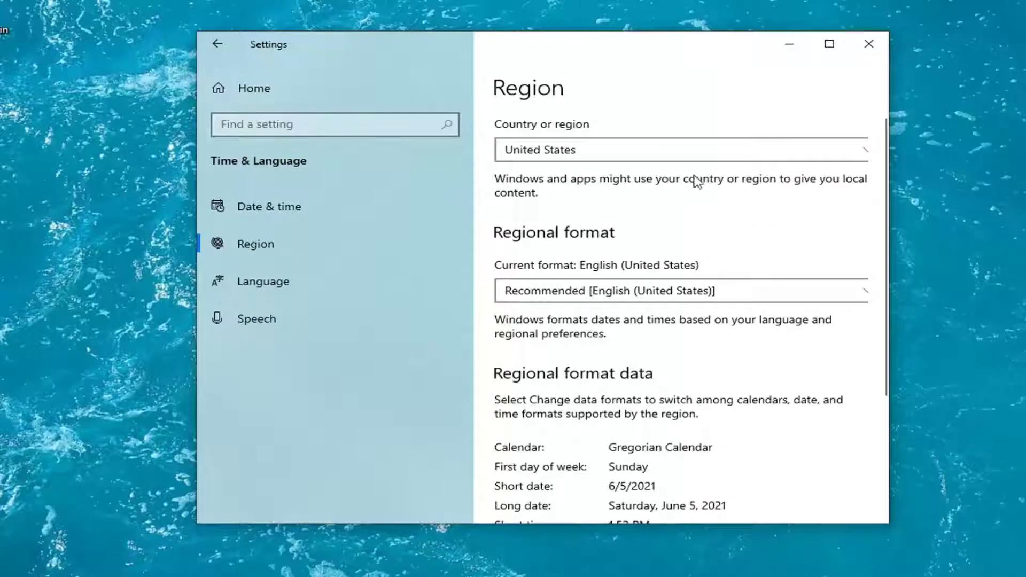
pyautogui.click(820, 155)
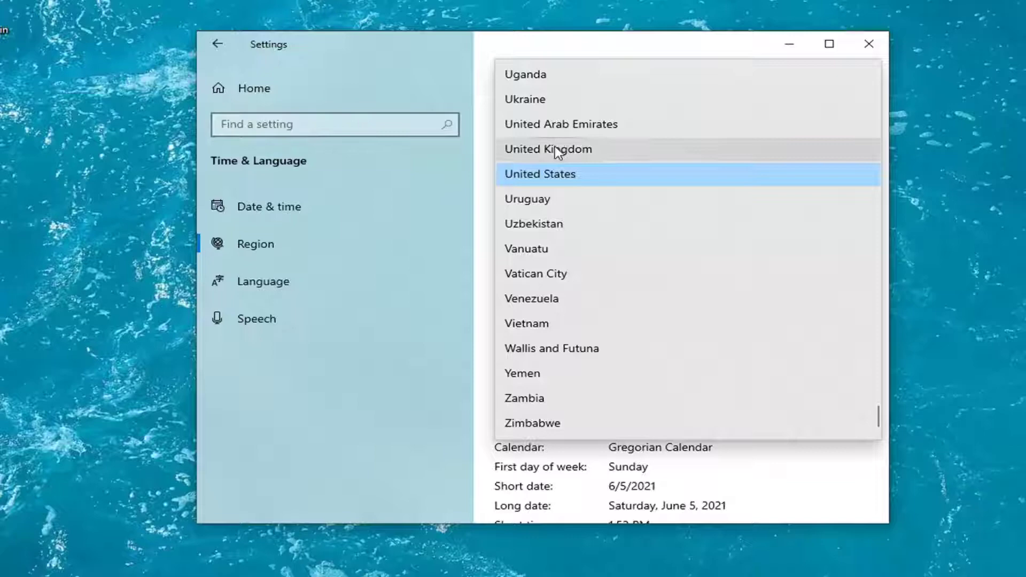
pyautogui.click(540, 174)
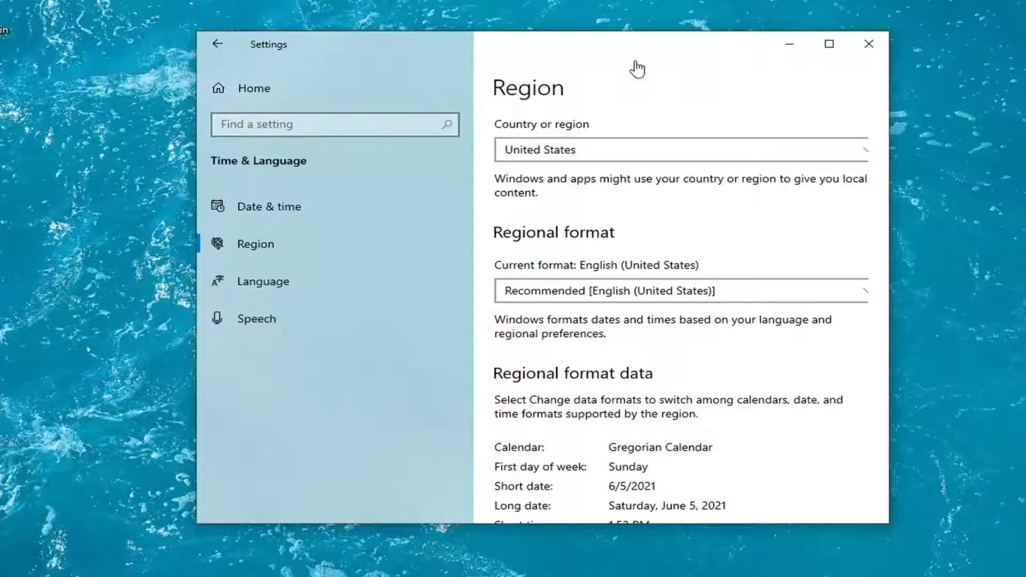
pyautogui.click(869, 44)
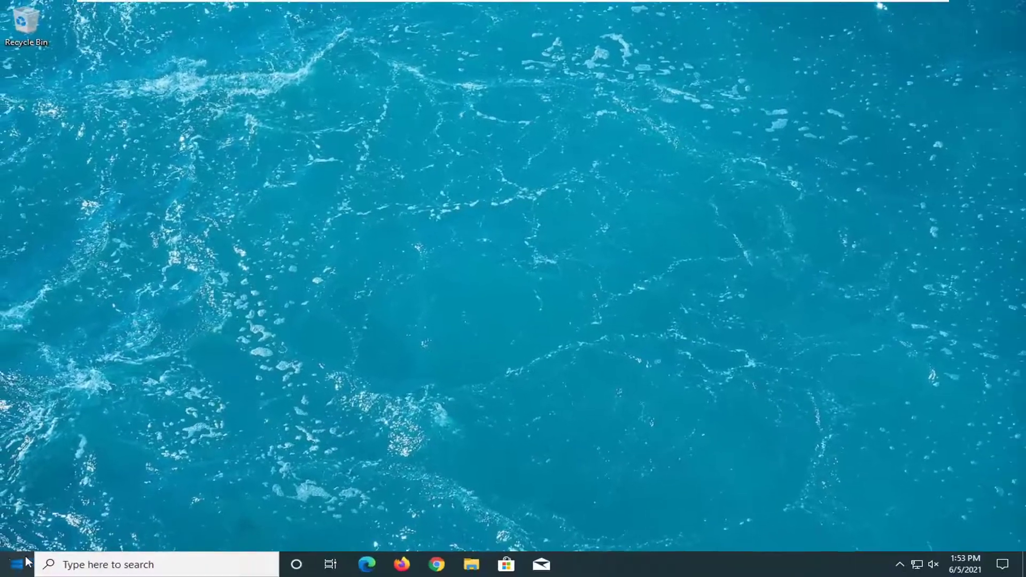
# Launch Command Prompt as administrator from a 'cmd' search, approving the UAC prompt
pyautogui.click(12, 564)
pyautogui.write('cmd')
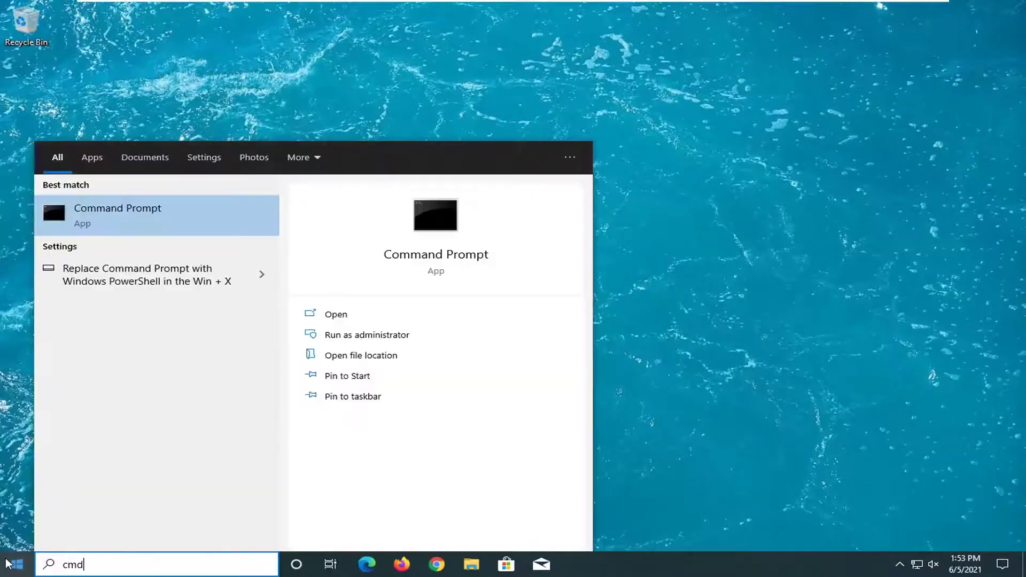
pyautogui.rightClick(121, 205)
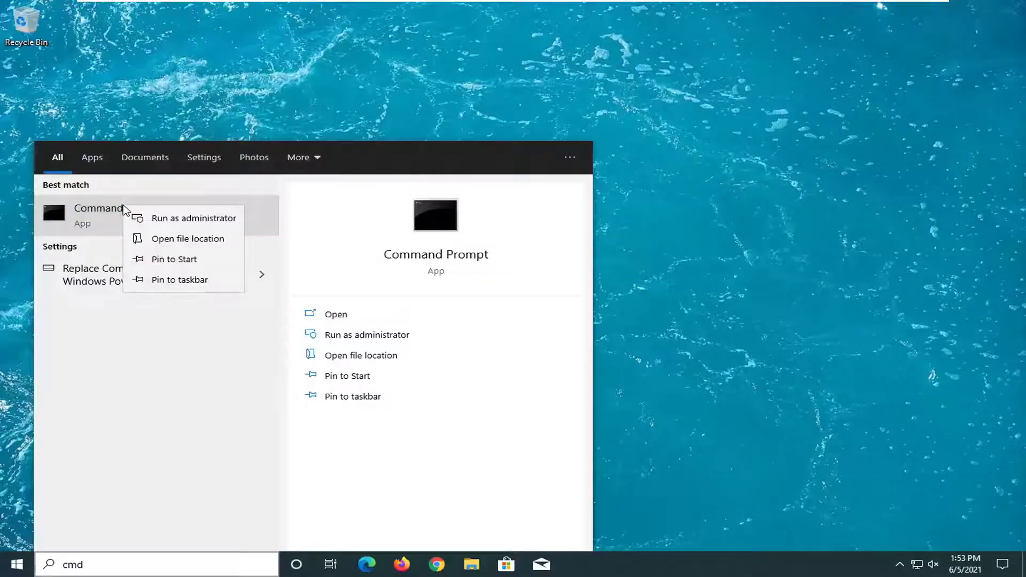
pyautogui.click(176, 218)
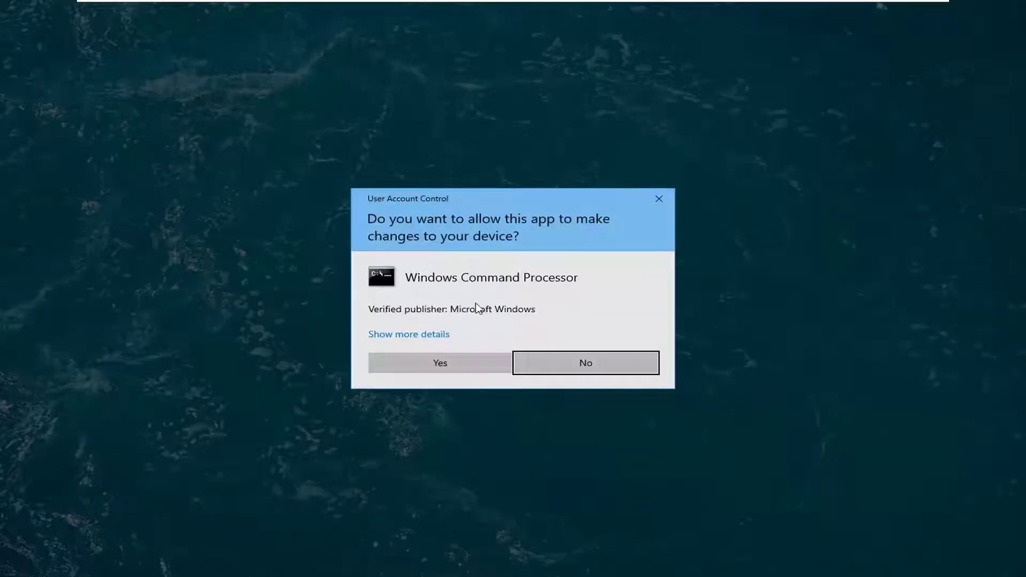
pyautogui.click(453, 362)
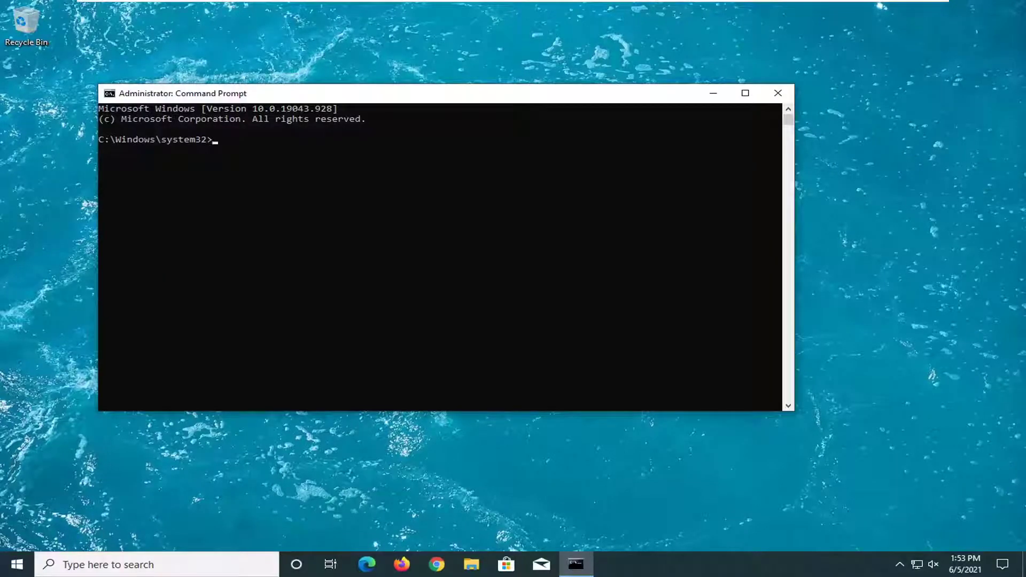
pyautogui.moveTo(376, 97); pyautogui.dragTo(435, 83)
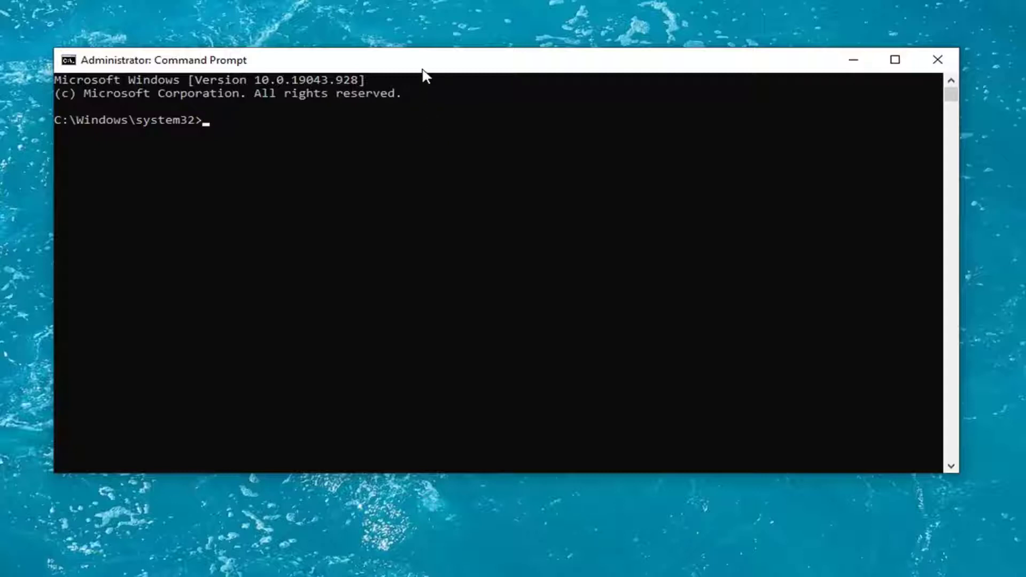
# Paste and run the ctfmon.exe command in Command Prompt
pyautogui.rightClick(463, 58)
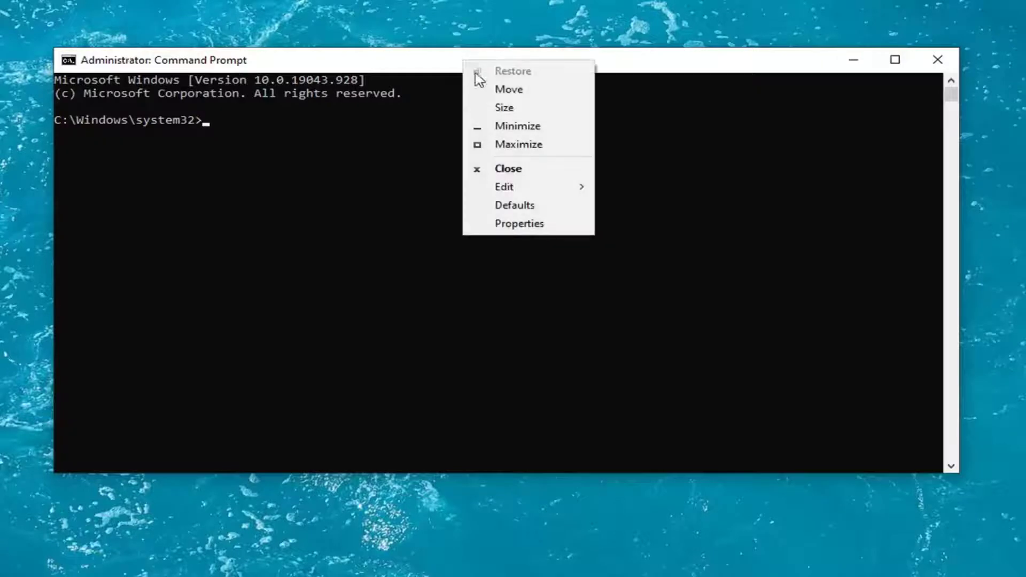
pyautogui.moveTo(536, 188)
pyautogui.click(620, 223)
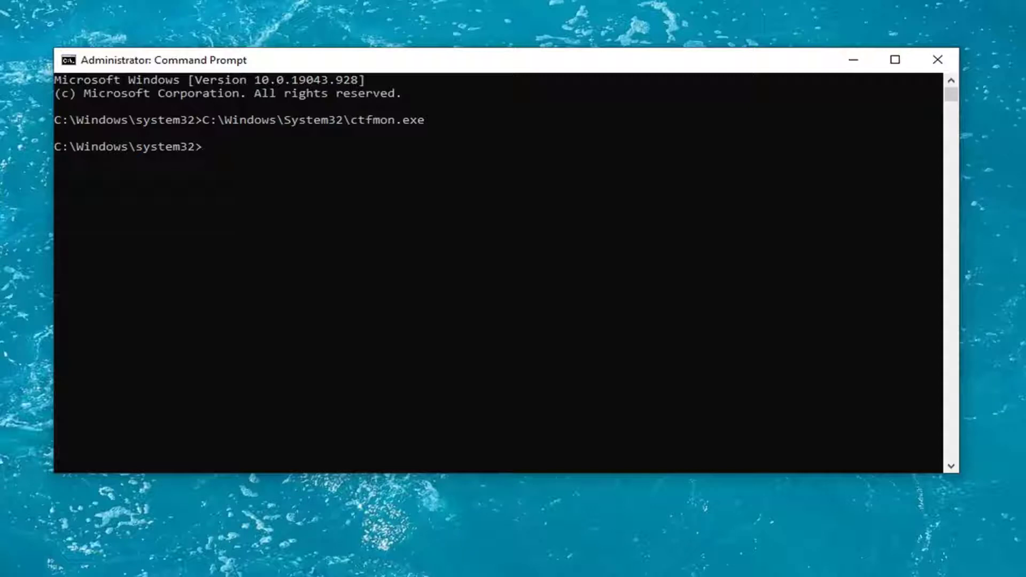
# Unregister msimtf.dll and msctf.dll with pasted regsvr32 commands
pyautogui.rightClick(522, 59)
pyautogui.click(587, 185)
pyautogui.click(711, 222)
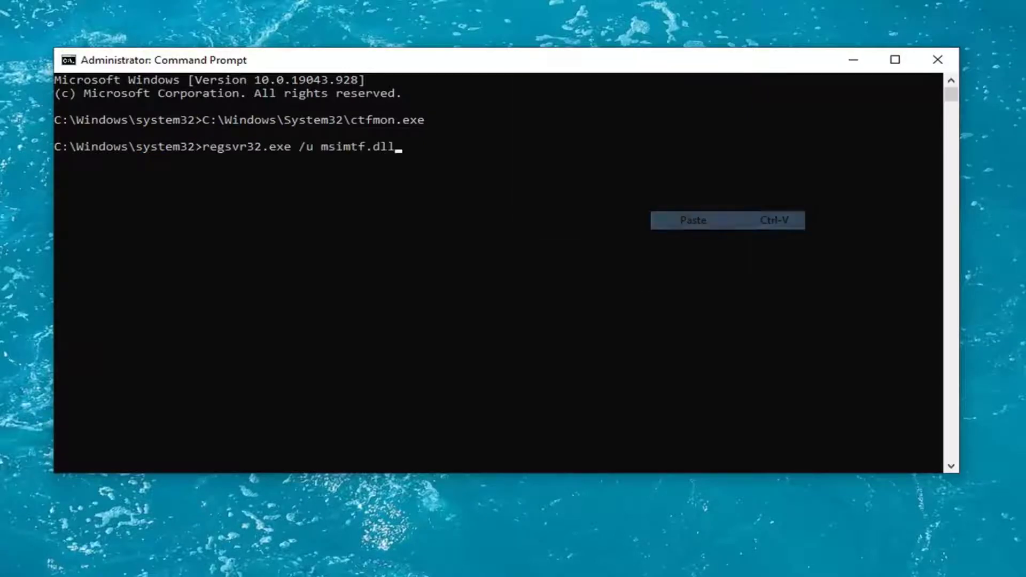
pyautogui.press('Return')
pyautogui.rightClick(560, 60)
pyautogui.moveTo(594, 185)
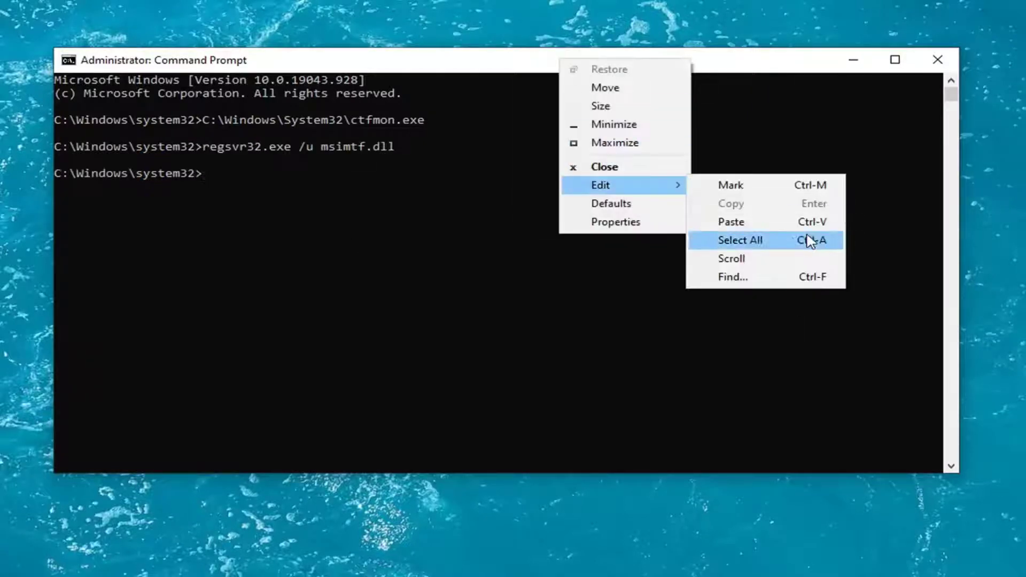
pyautogui.click(731, 222)
pyautogui.press('Return')
# Register msimtf.dll and msctf.dll again, dismissing each success message
pyautogui.rightClick(612, 66)
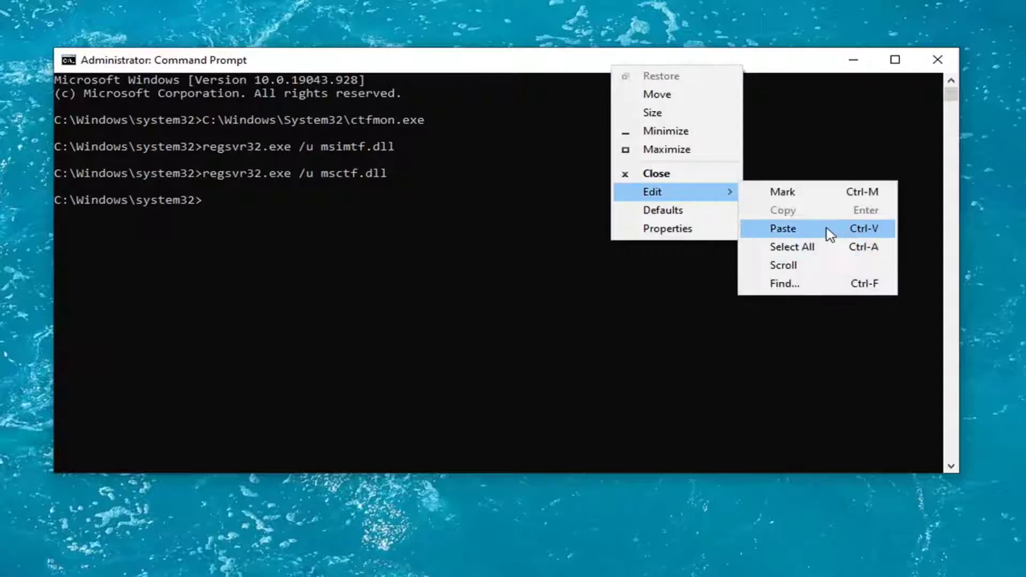
pyautogui.click(783, 228)
pyautogui.press('Return')
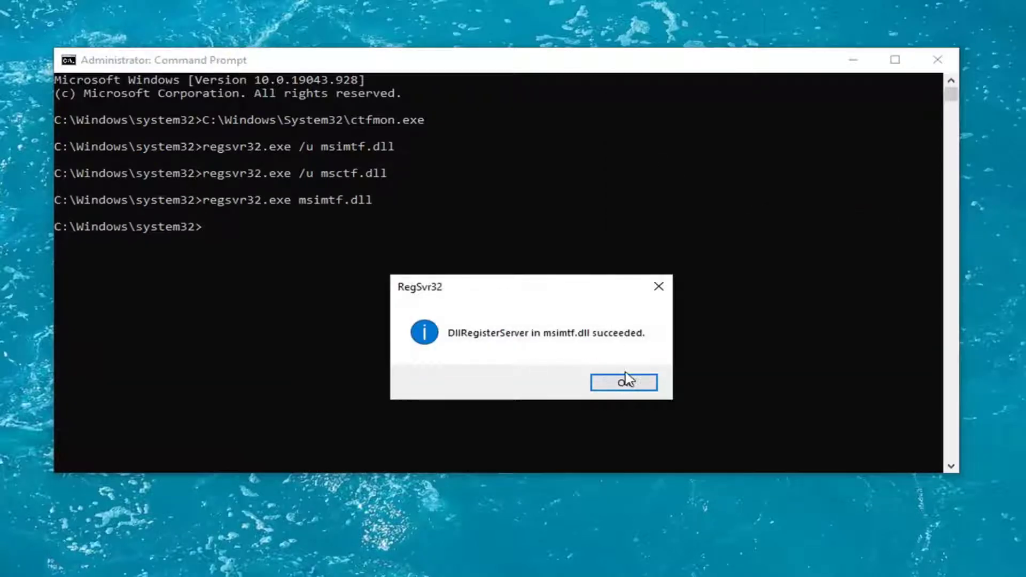
pyautogui.click(623, 381)
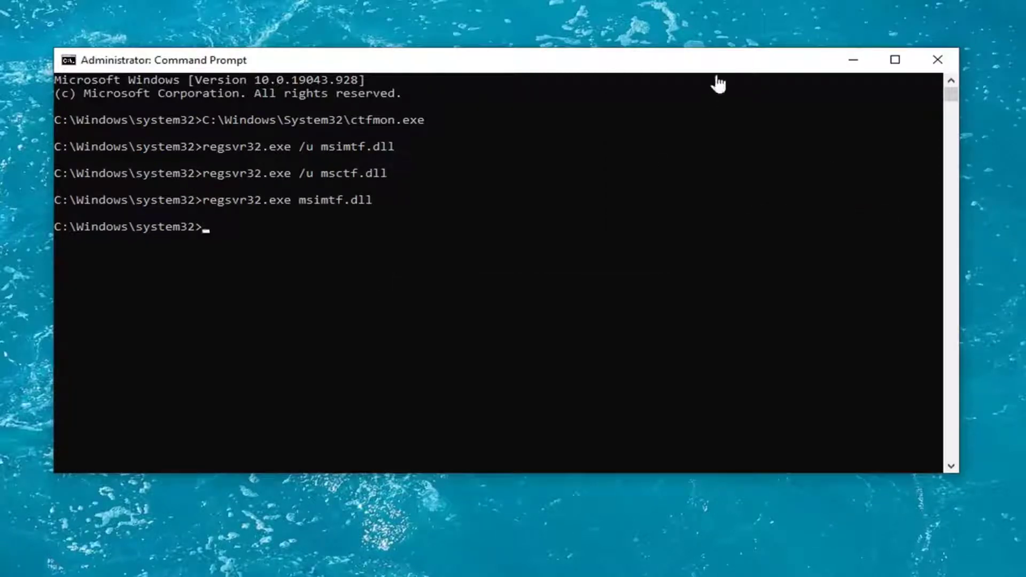
pyautogui.rightClick(652, 66)
pyautogui.moveTo(694, 195)
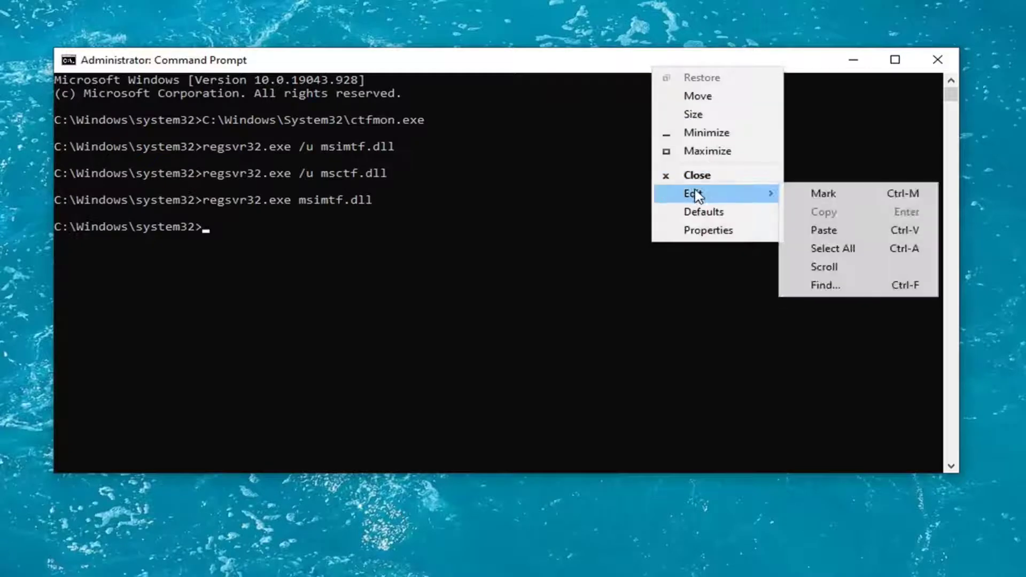
pyautogui.click(823, 231)
pyautogui.press('Return')
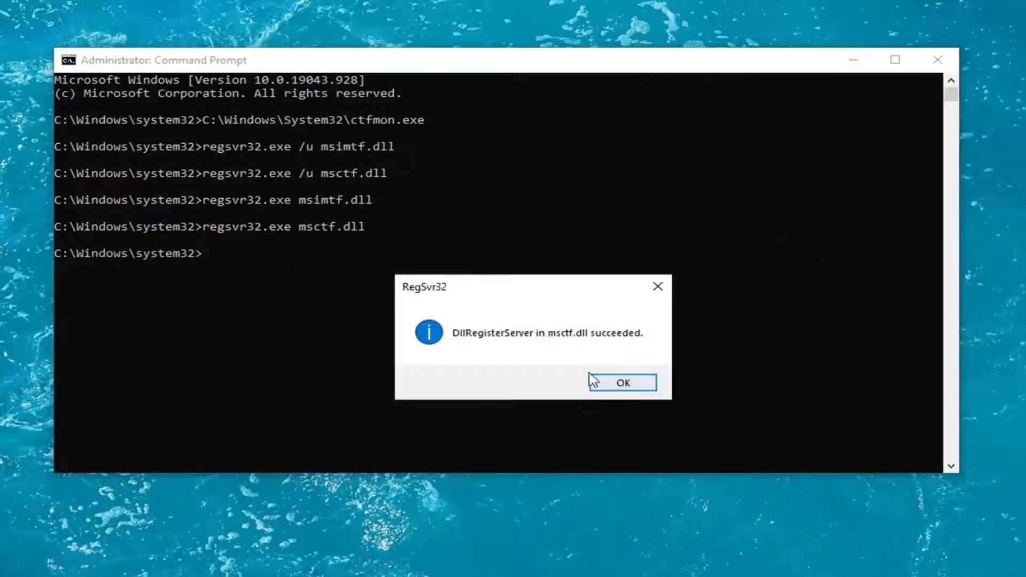
pyautogui.click(637, 386)
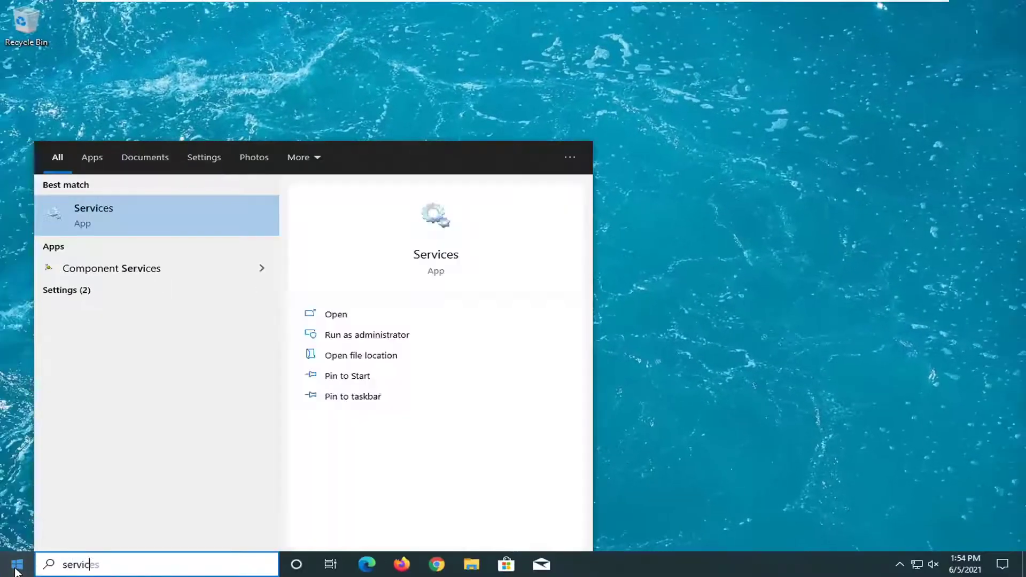
# Open Services and bring up the Touch Keyboard and Handwriting Panel Service properties
pyautogui.write('es')
pyautogui.click(107, 217)
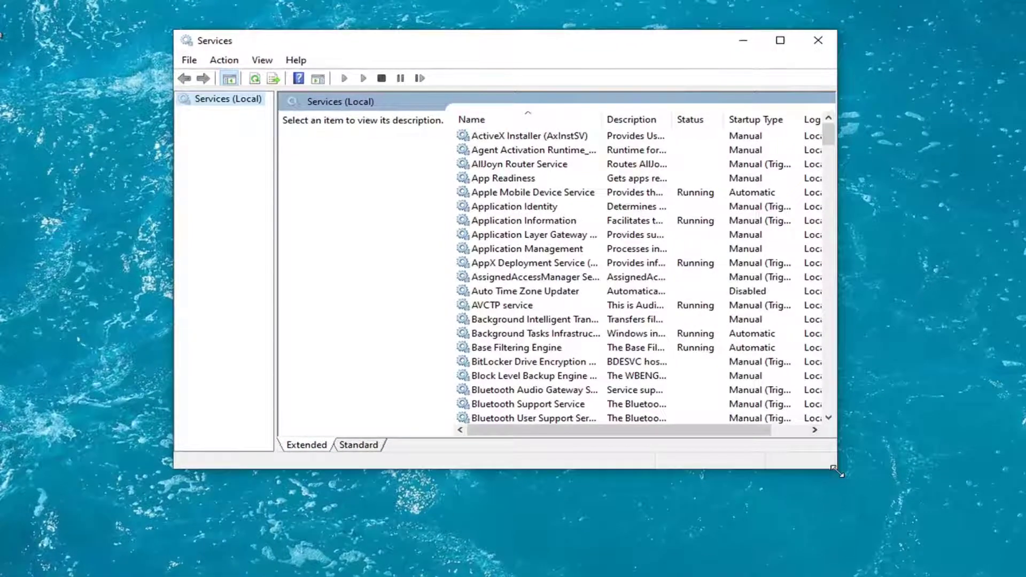
pyautogui.moveTo(835, 467); pyautogui.dragTo(902, 497)
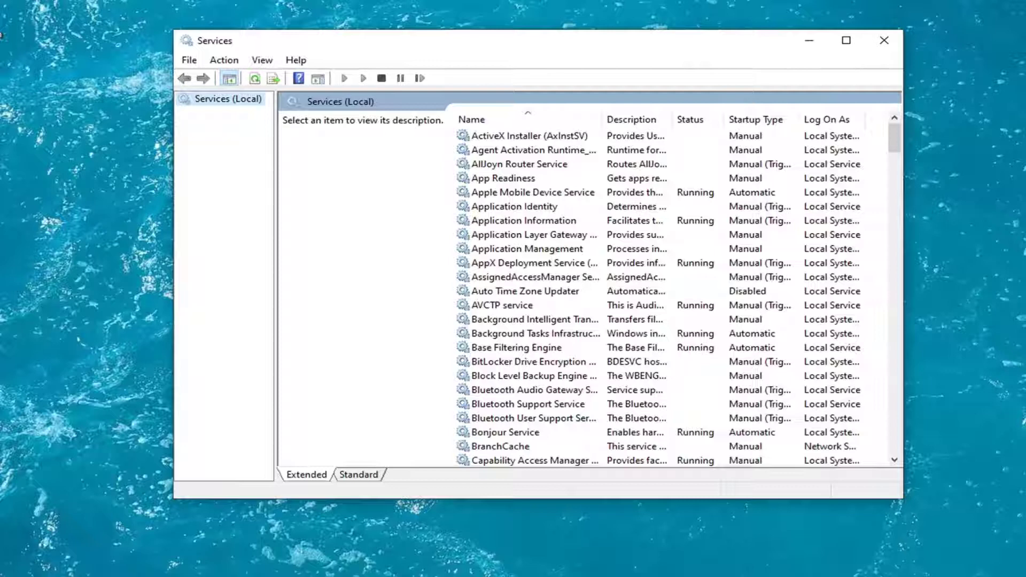
pyautogui.click(569, 345)
pyautogui.scroll(-20, 568, 342)
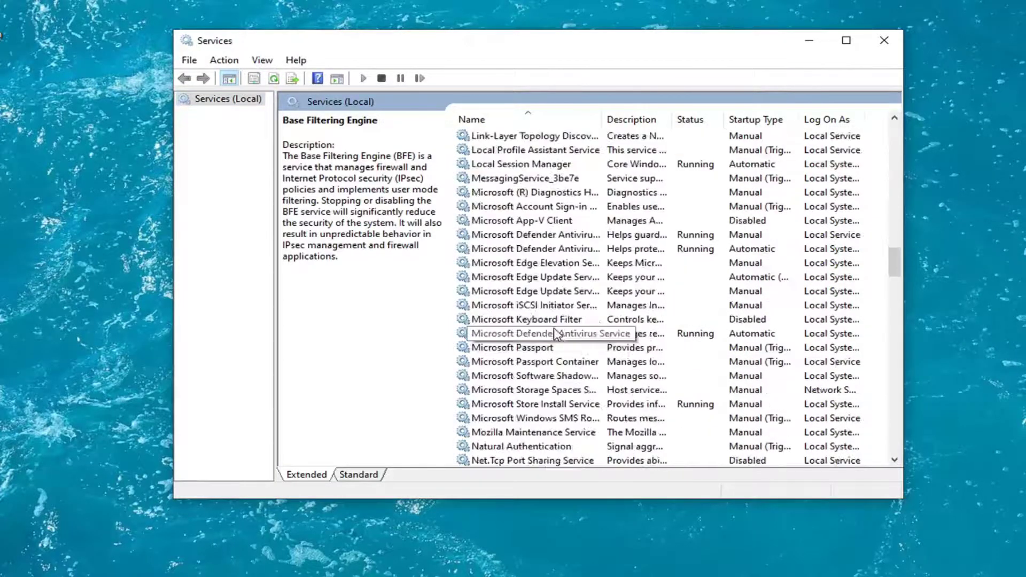
pyautogui.scroll(-20, 556, 334)
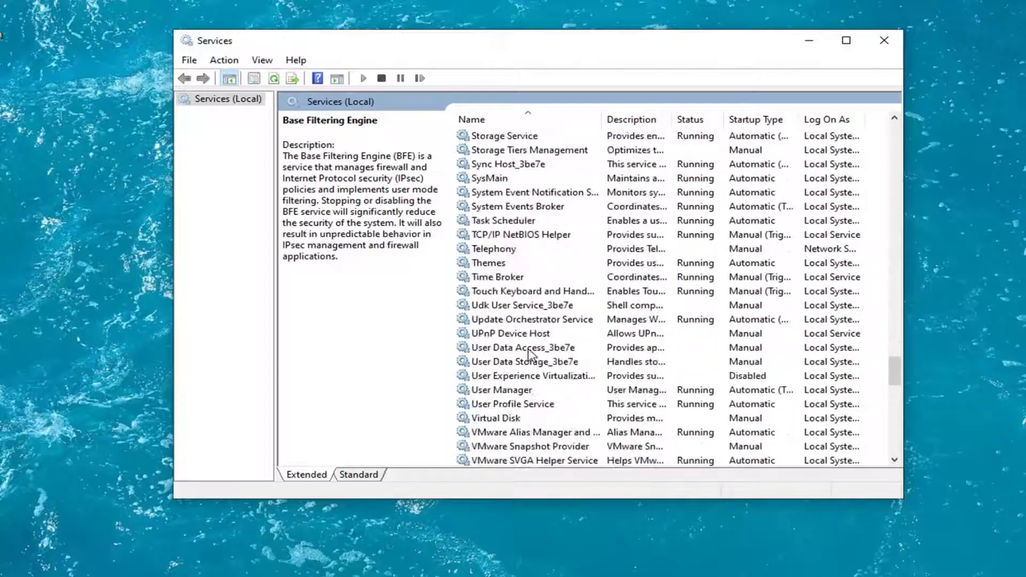
pyautogui.scroll(-1, 529, 353)
pyautogui.click(494, 250)
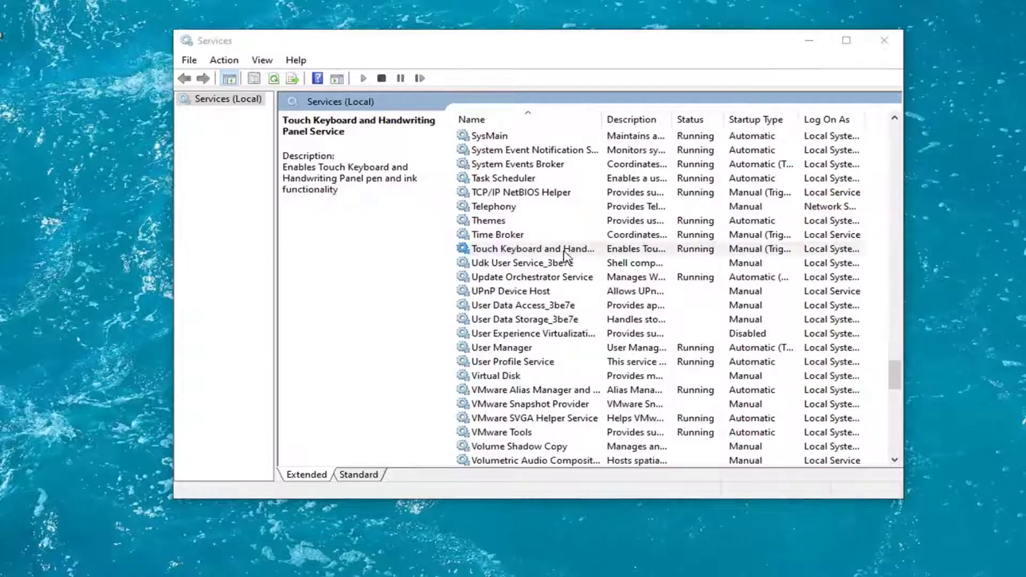
pyautogui.doubleClick(566, 255)
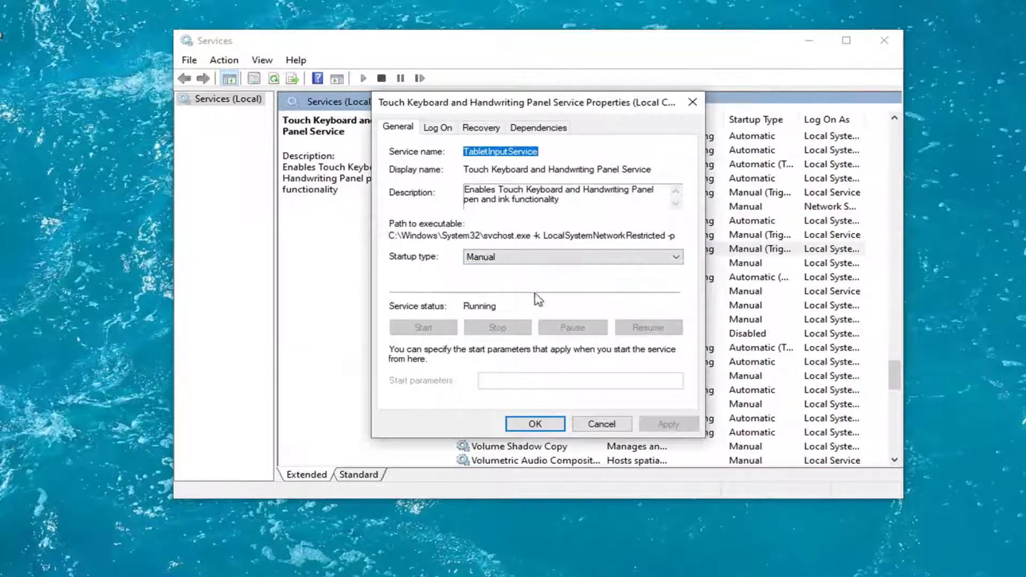
# Set the service's startup type to Automatic, apply it and close the dialog
pyautogui.click(545, 257)
pyautogui.click(478, 279)
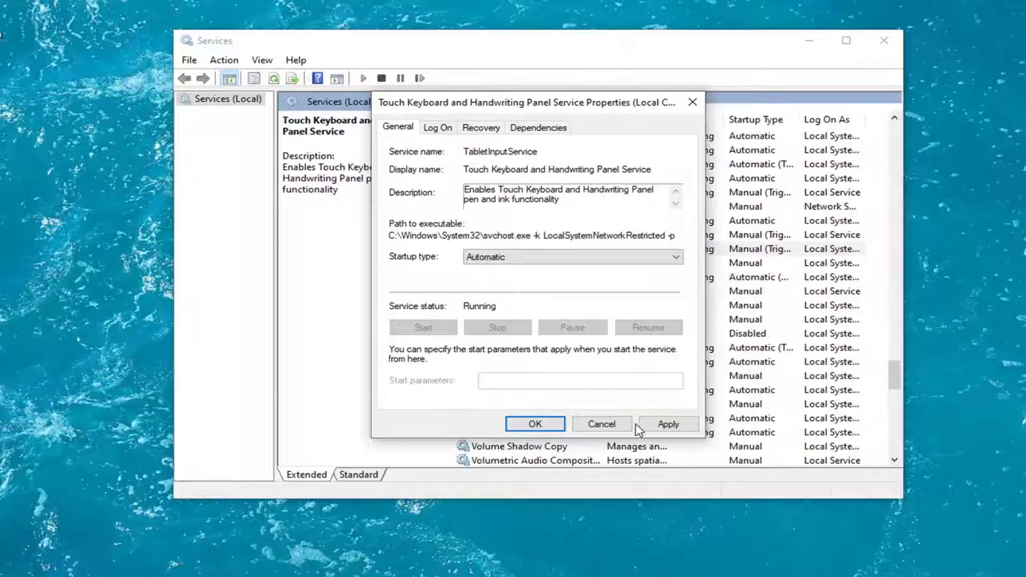
pyautogui.click(665, 424)
pyautogui.click(532, 425)
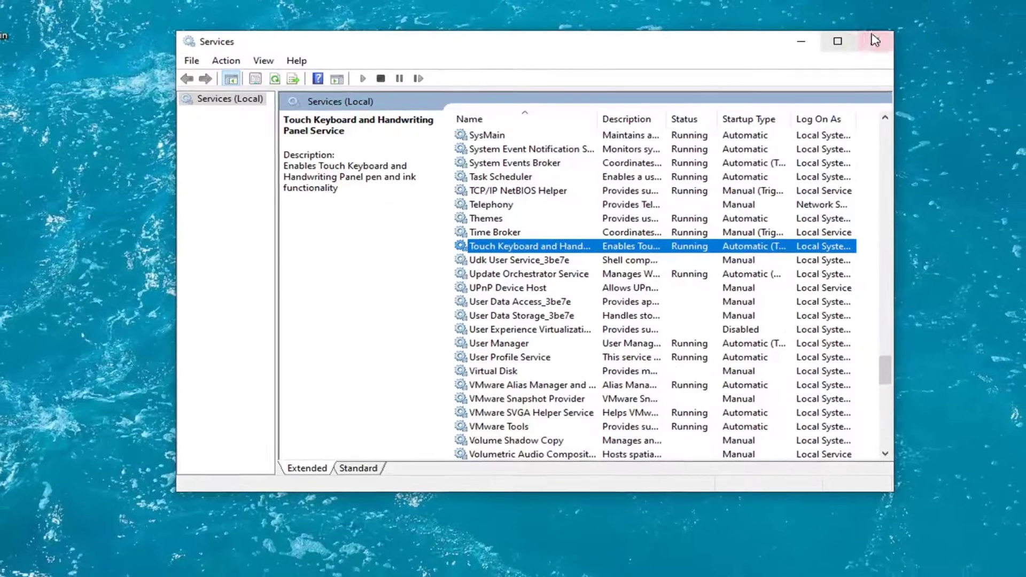
# Close Services and run Registry Editor as administrator from a 'regedit' search
pyautogui.click(882, 40)
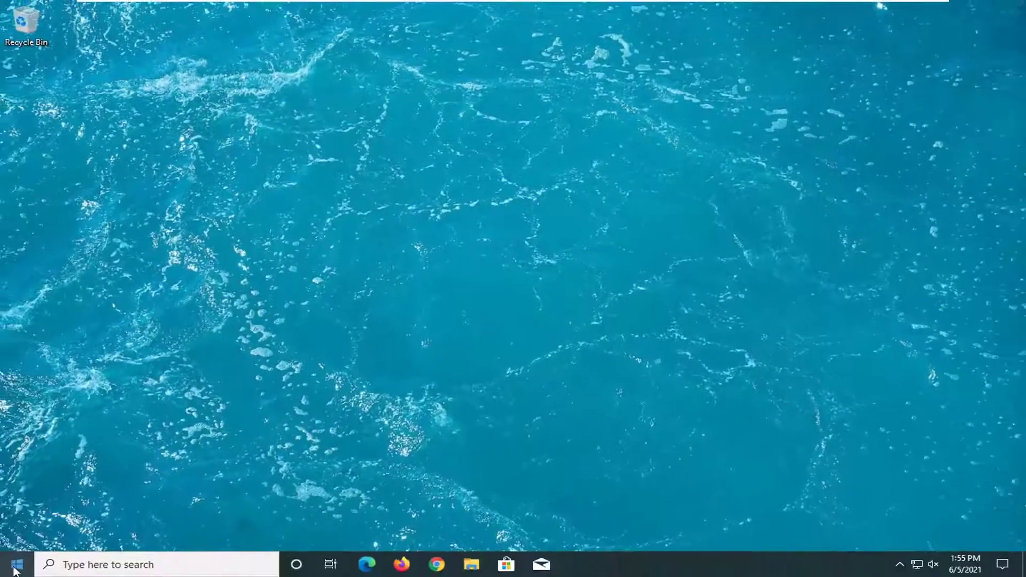
pyautogui.click(13, 566)
pyautogui.write('regedit')
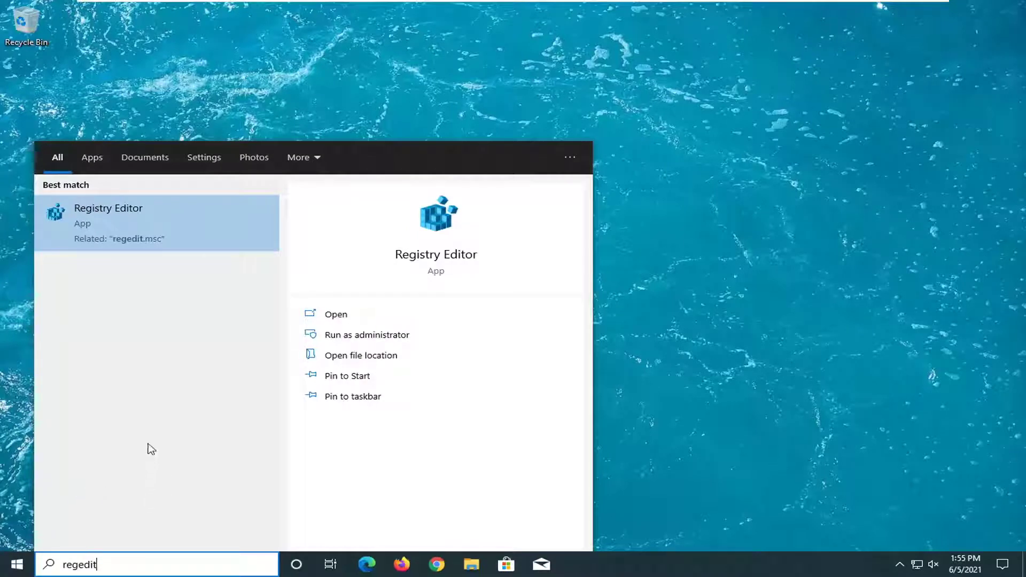
pyautogui.rightClick(126, 238)
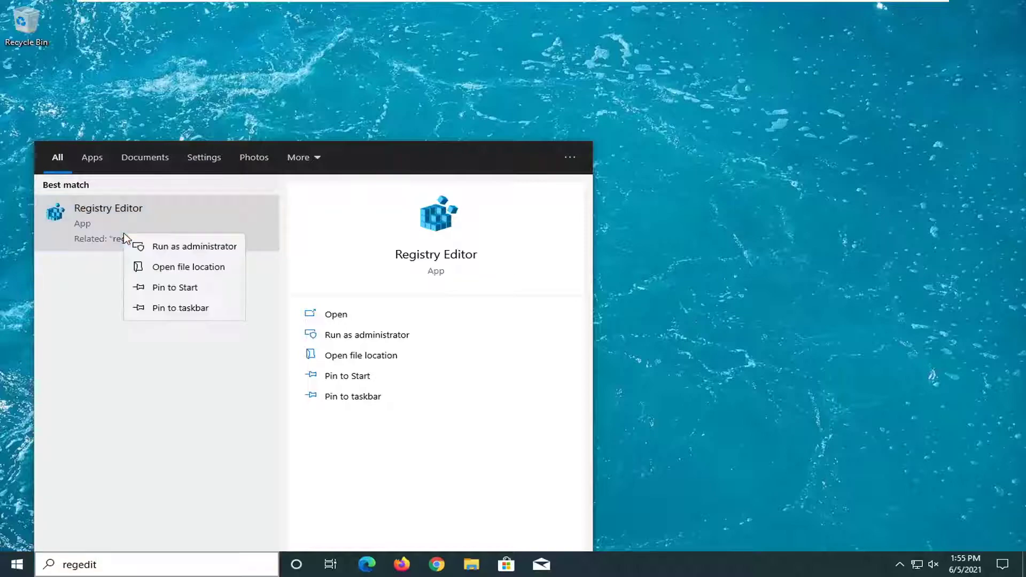
pyautogui.click(187, 247)
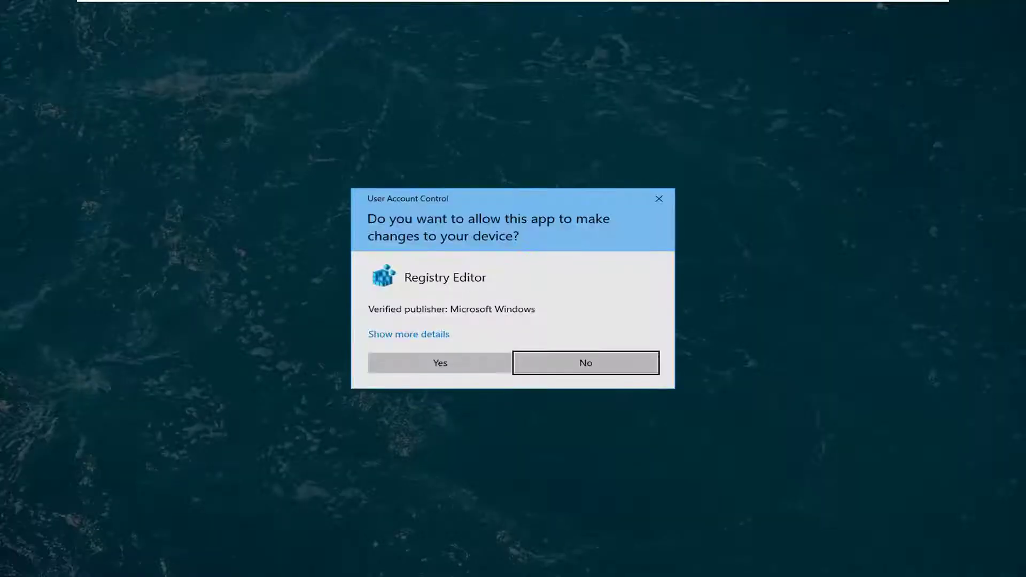
# Approve Registry Editor's launch, then open File > Export at Desktop and cancel
pyautogui.click(441, 364)
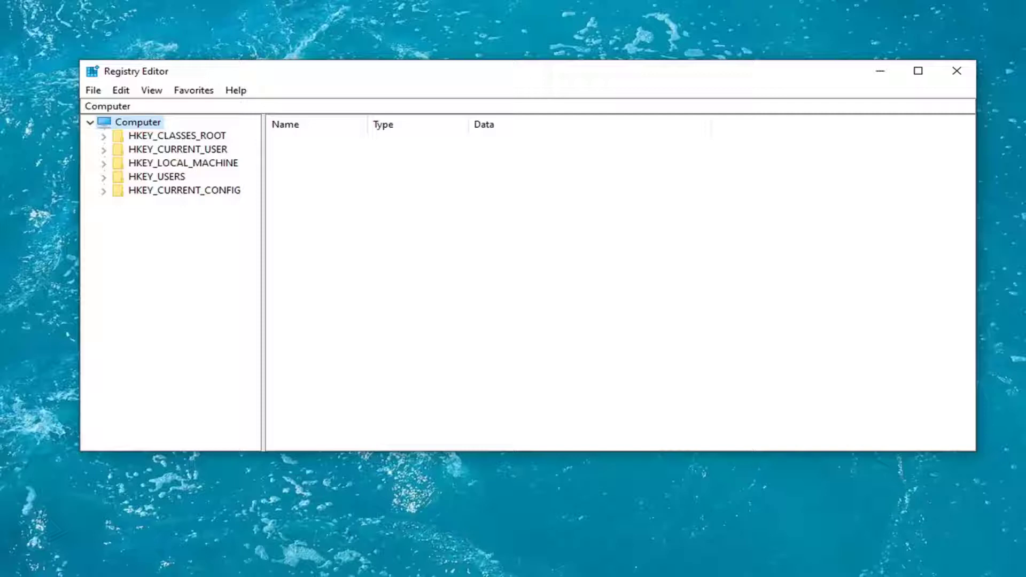
pyautogui.click(85, 91)
pyautogui.click(105, 122)
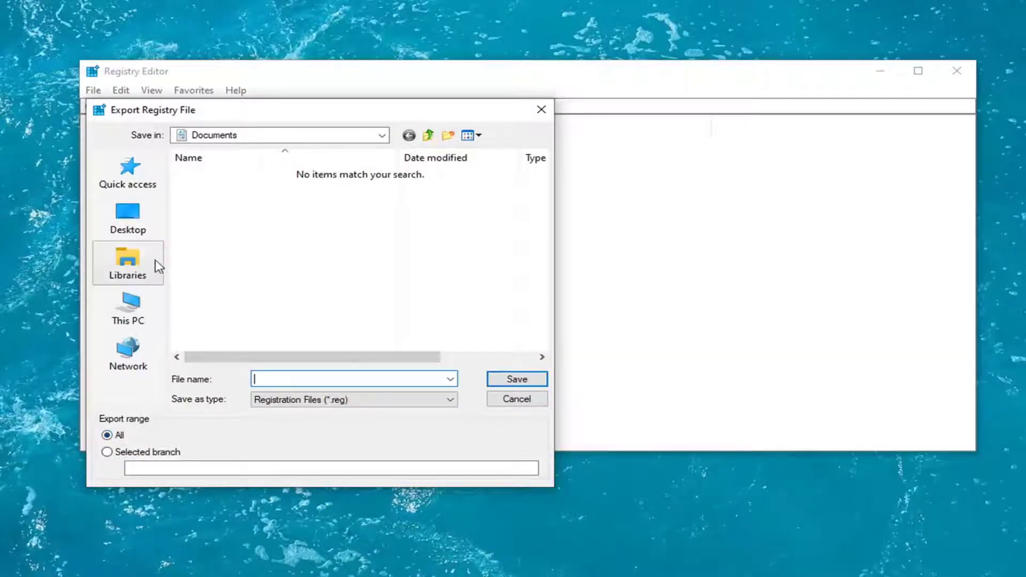
pyautogui.click(148, 241)
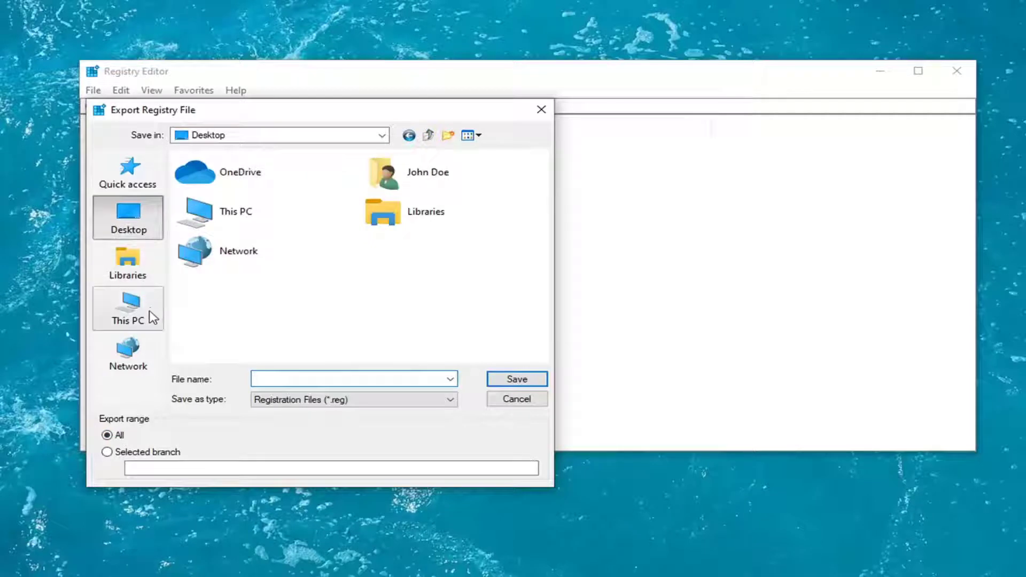
pyautogui.click(518, 399)
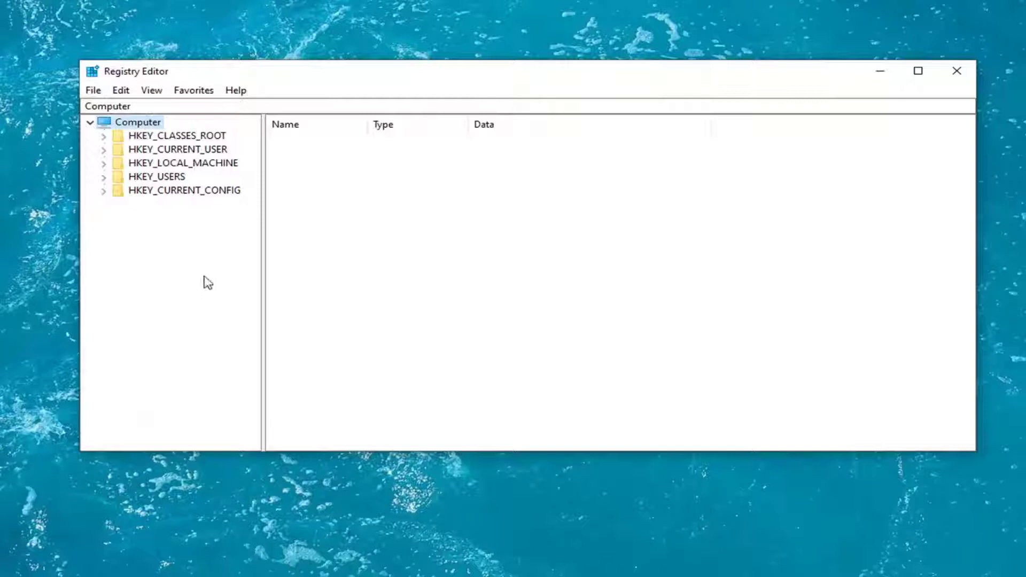
# Open File > Import, browse to Desktop, and cancel the import
pyautogui.click(93, 90)
pyautogui.click(115, 107)
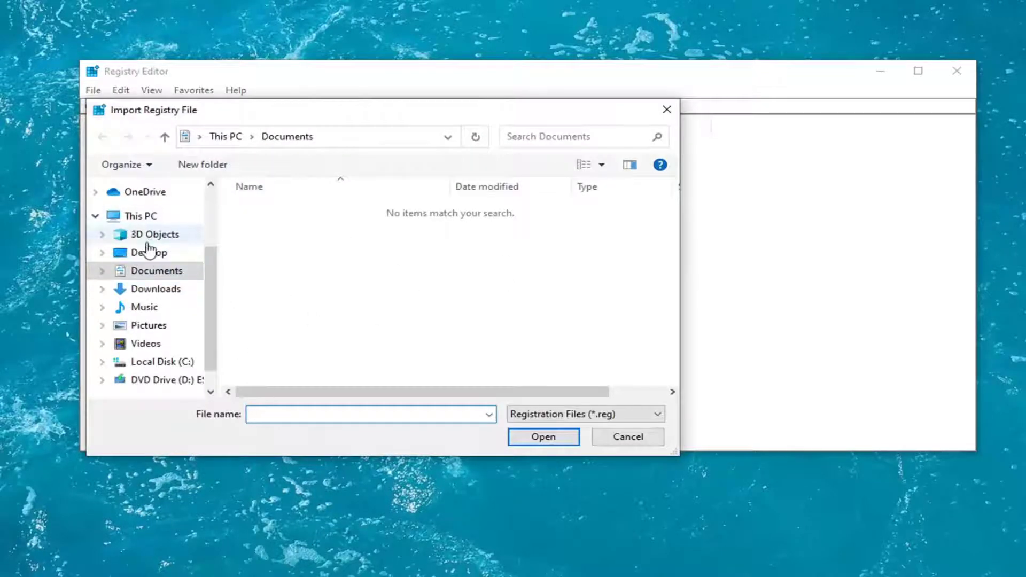
pyautogui.click(136, 253)
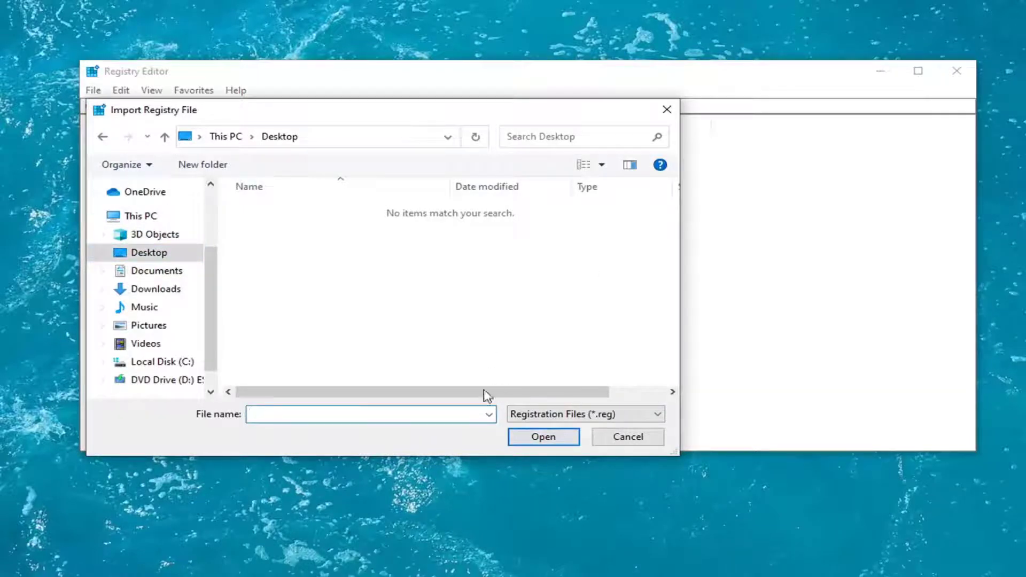
pyautogui.click(639, 445)
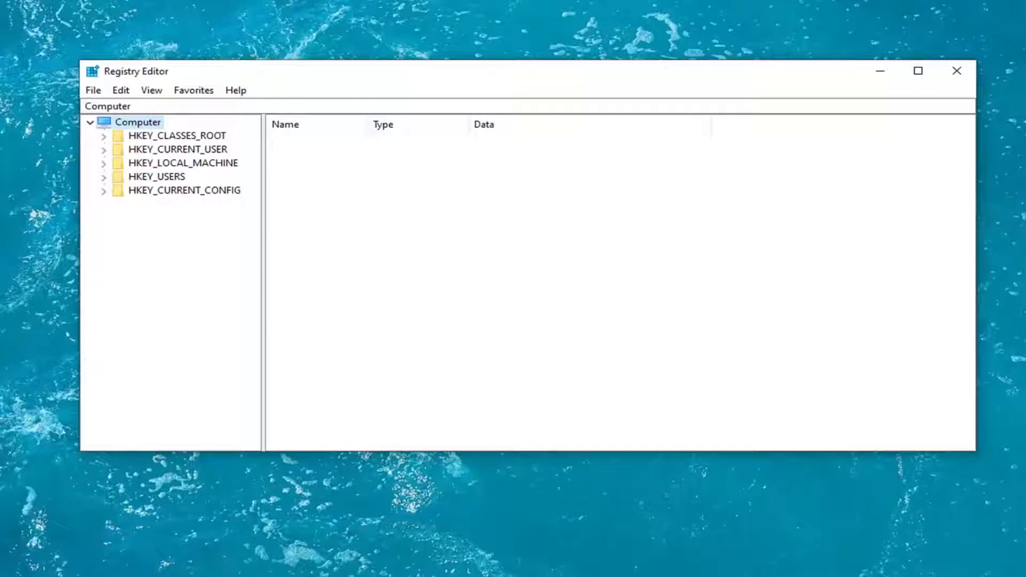
# Expand HKEY_LOCAL_MACHINE > SOFTWARE > Microsoft > Input and select the Settings key
pyautogui.doubleClick(202, 164)
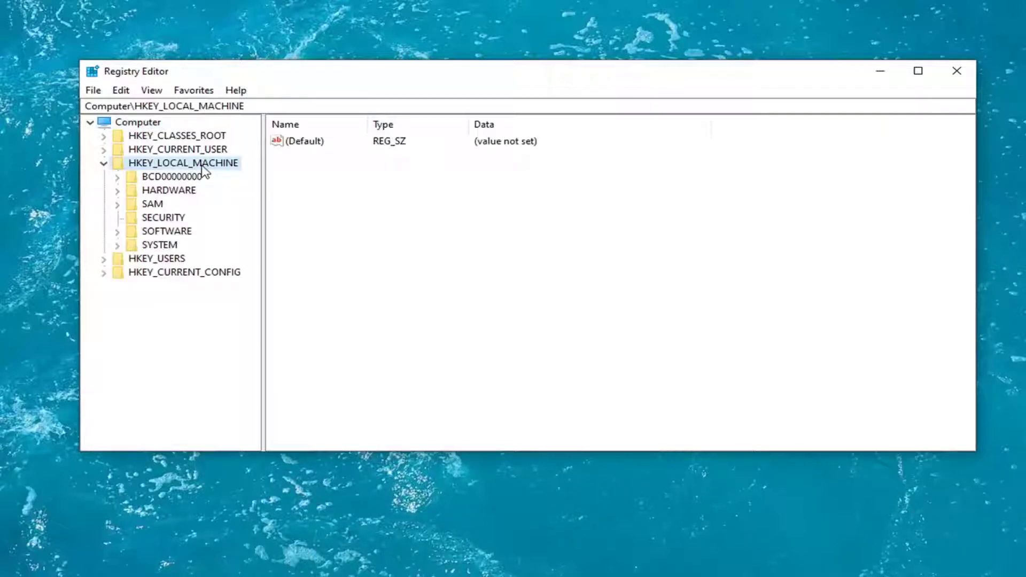
pyautogui.doubleClick(168, 233)
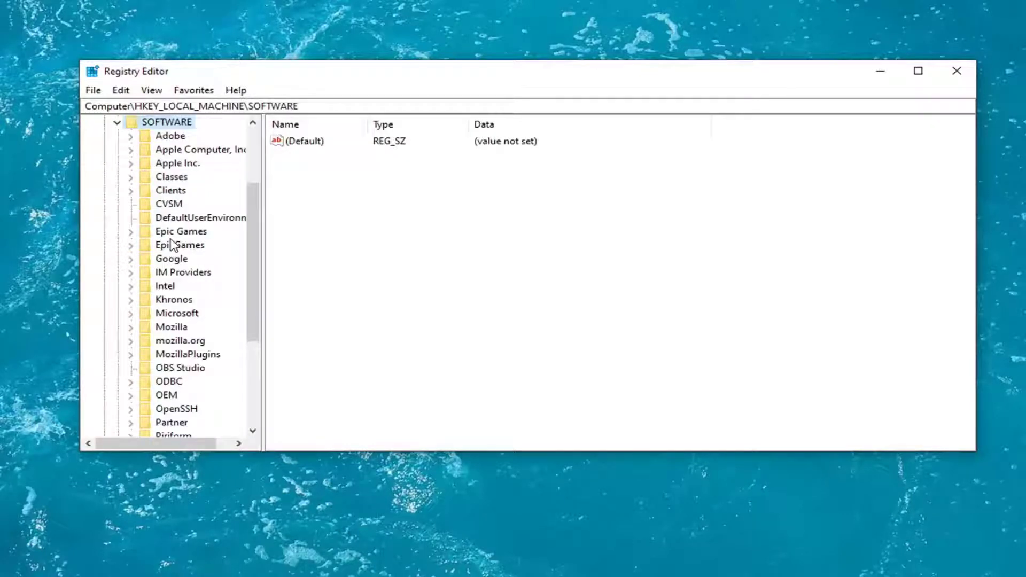
pyautogui.click(174, 315)
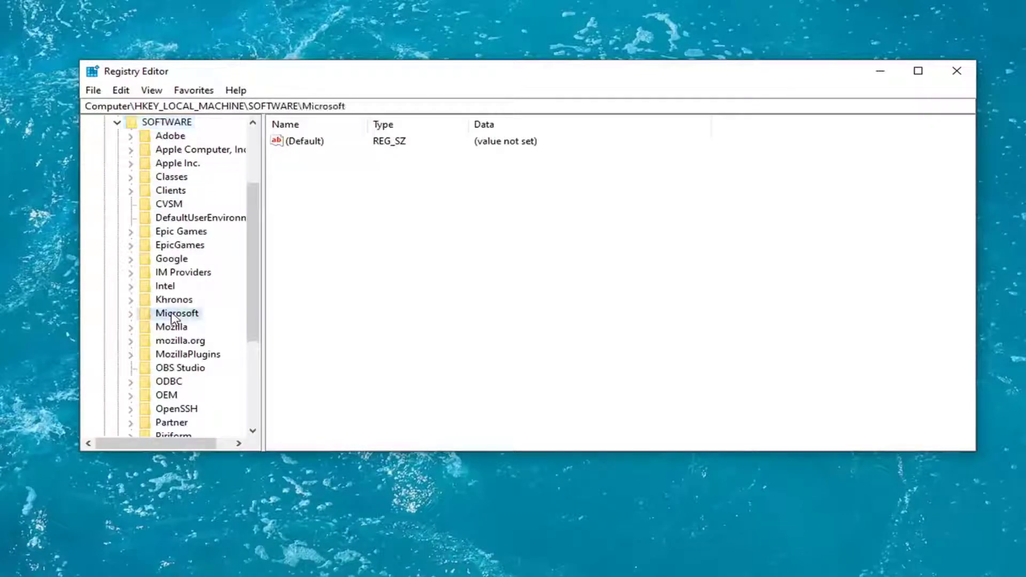
pyautogui.doubleClick(174, 315)
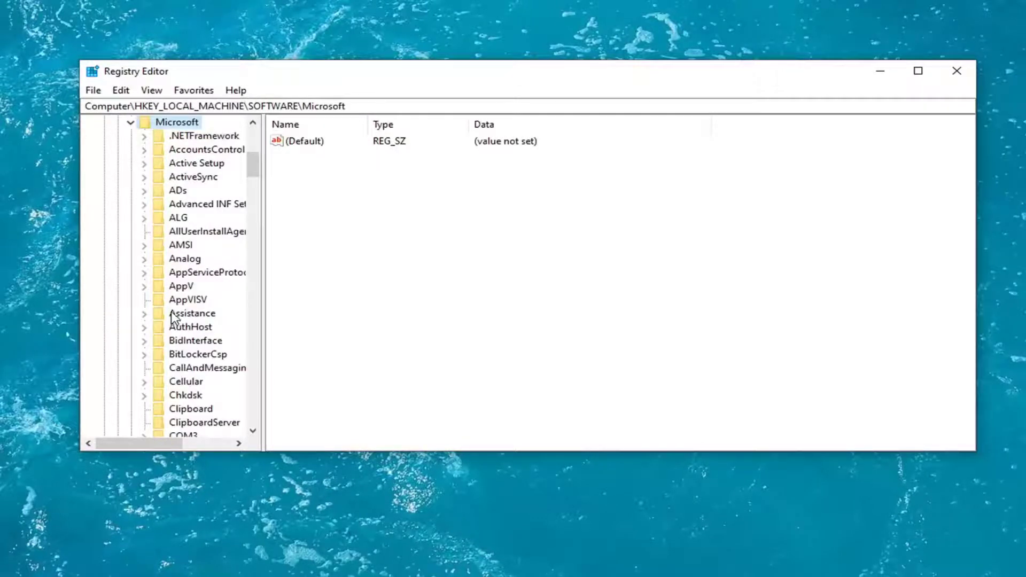
pyautogui.scroll(-8, 179, 303)
pyautogui.moveTo(263, 293); pyautogui.dragTo(343, 293)
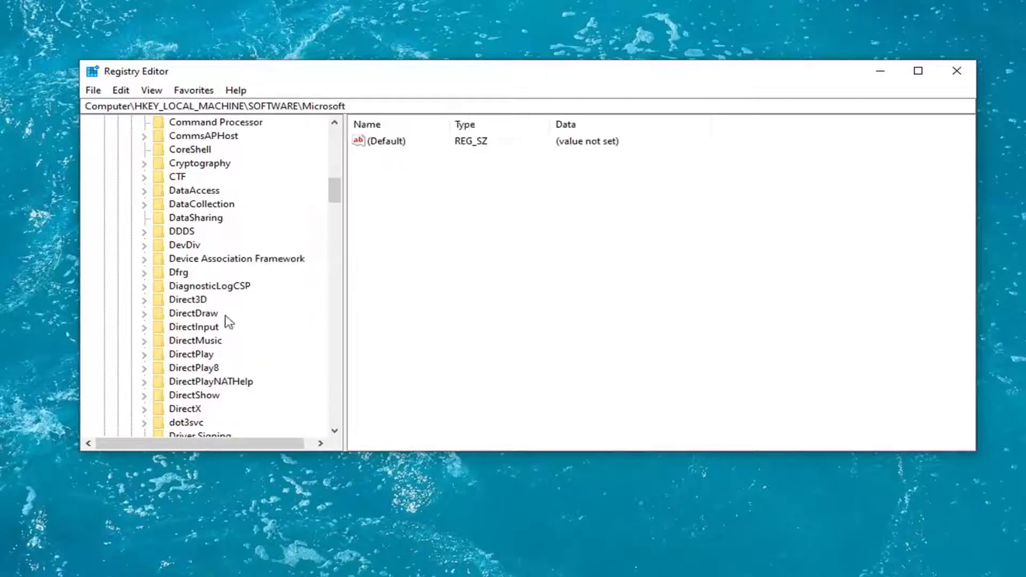
pyautogui.scroll(-15, 208, 338)
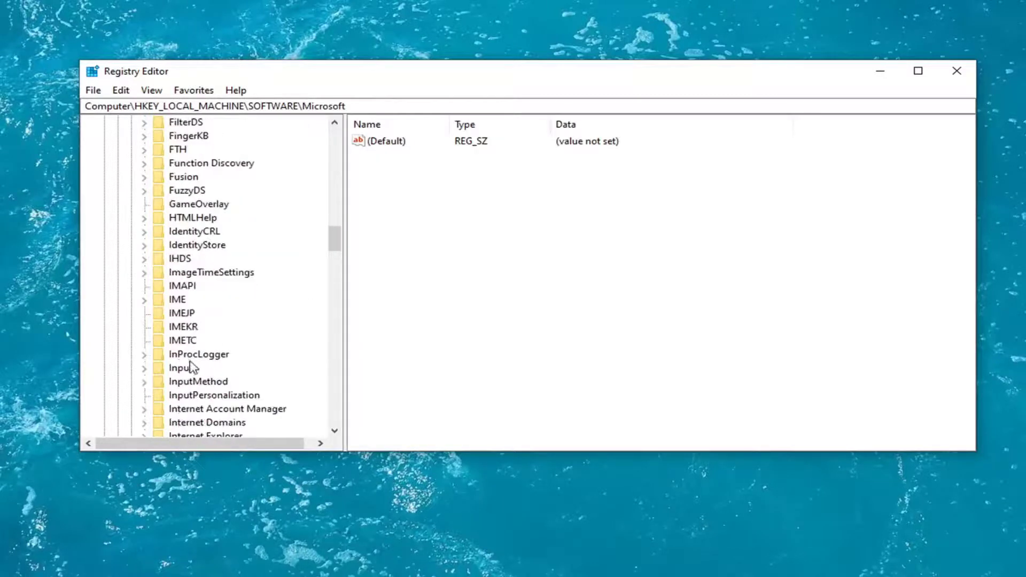
pyautogui.click(181, 369)
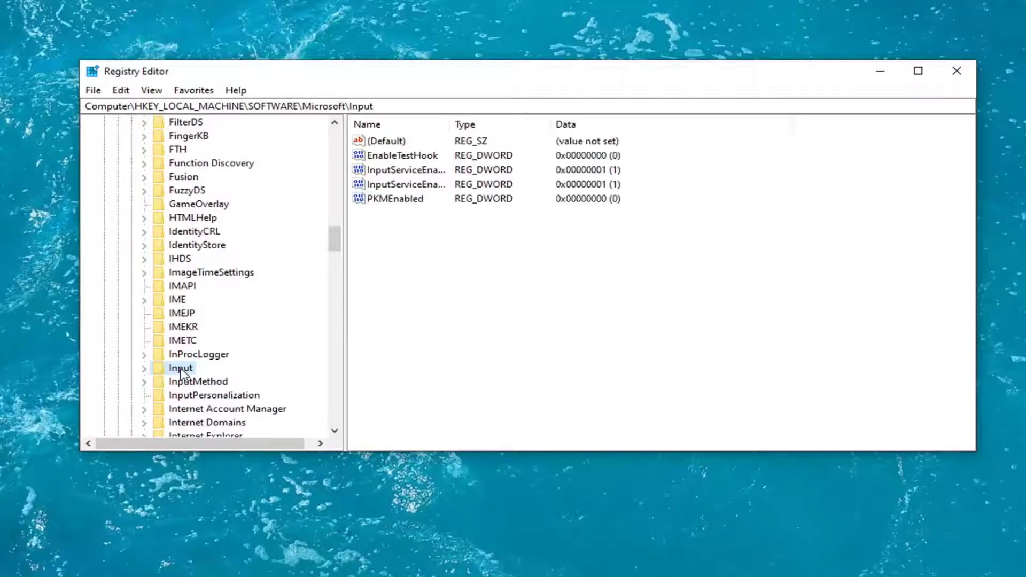
pyautogui.doubleClick(180, 368)
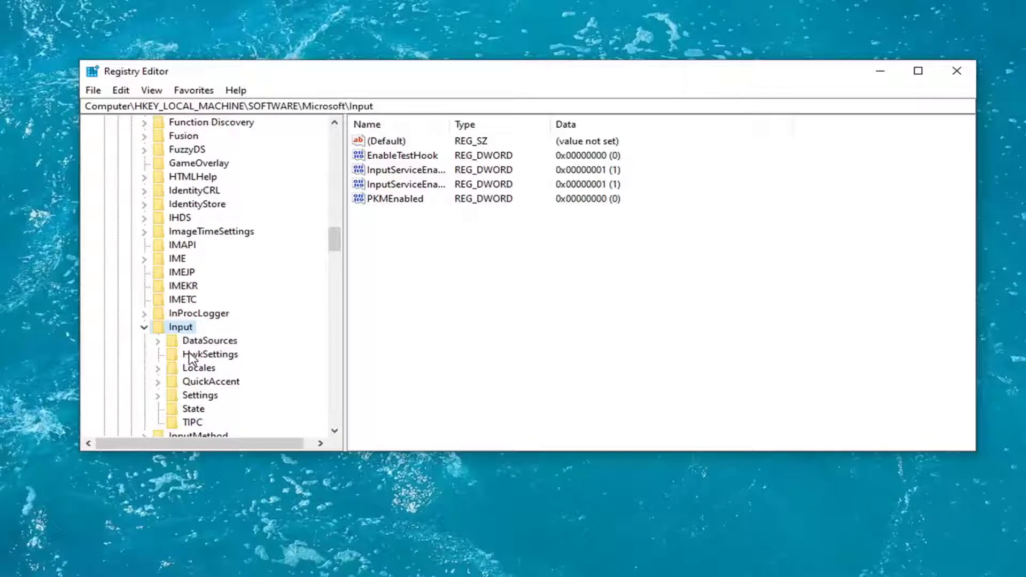
pyautogui.click(190, 398)
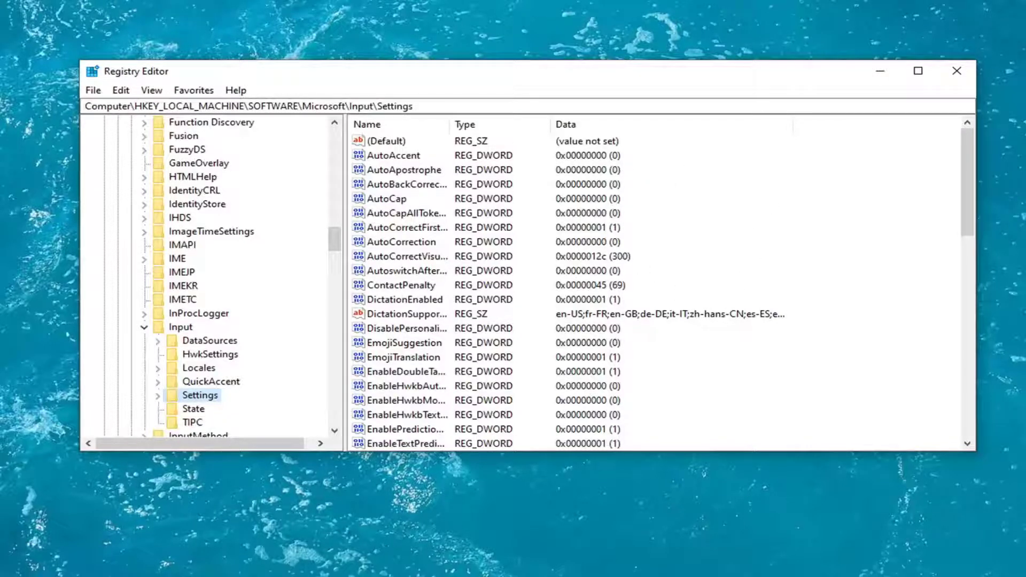
# Create a DWORD (32-bit) value named EnableExpressiveInputShellHotkey in Input\Settings
pyautogui.rightClick(747, 224)
pyautogui.moveTo(776, 235)
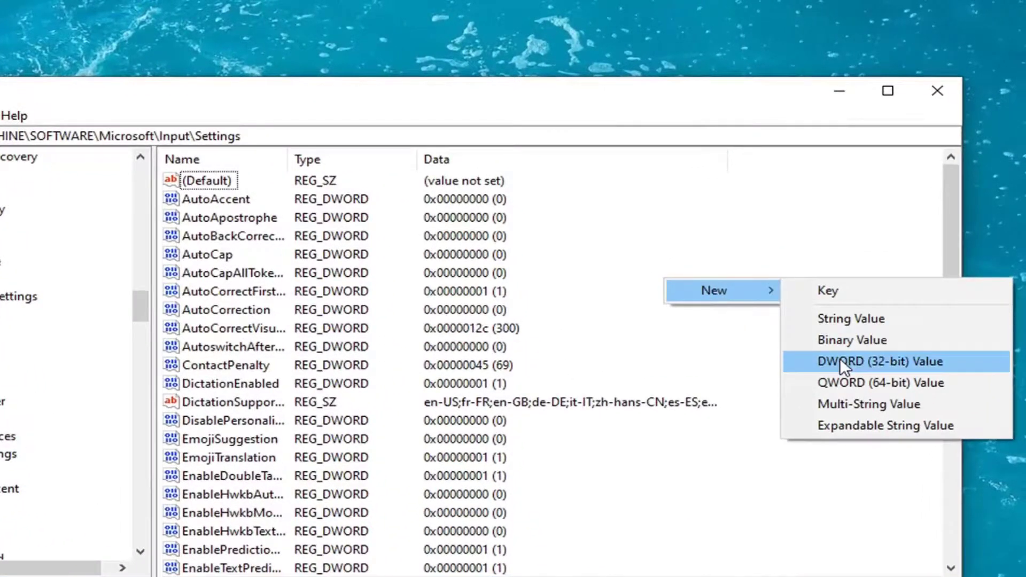
pyautogui.click(840, 362)
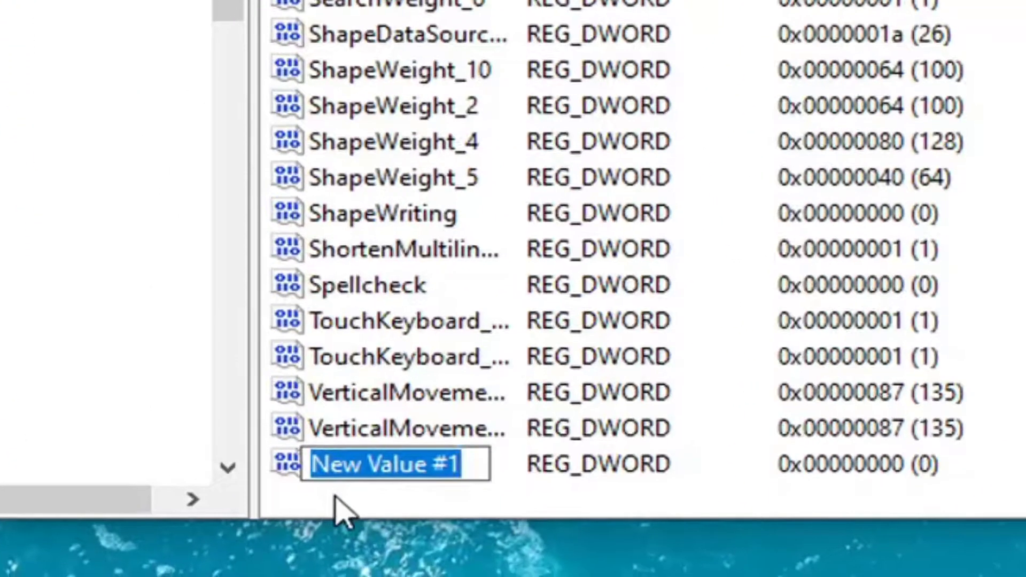
pyautogui.write('Enabl')
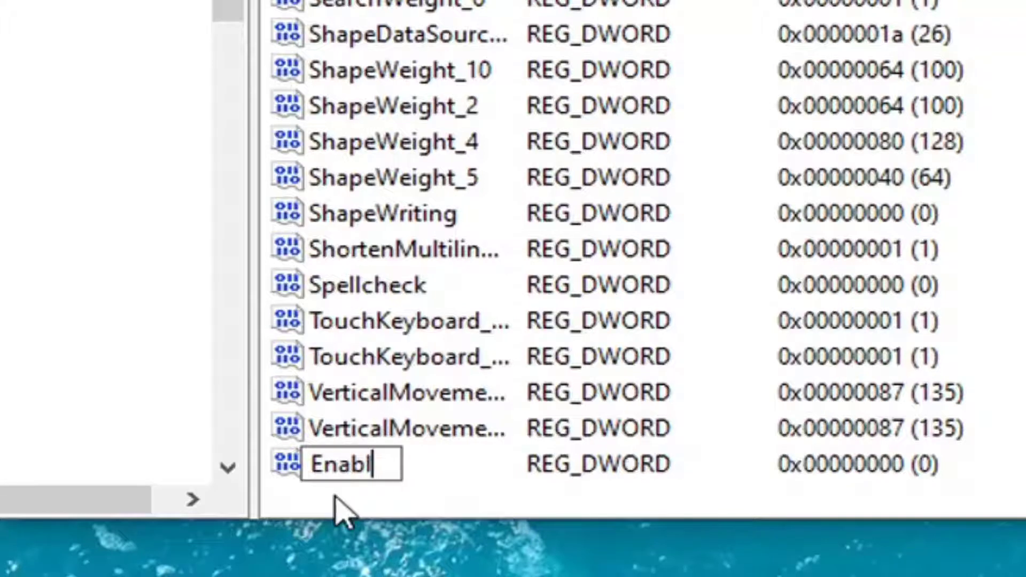
pyautogui.write('eExpress')
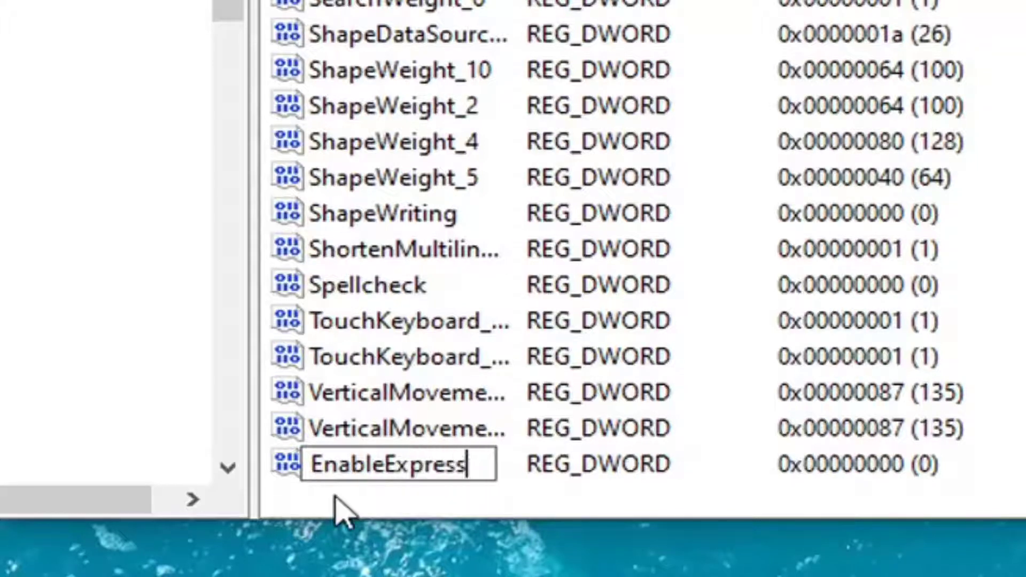
pyautogui.write('iveInput')
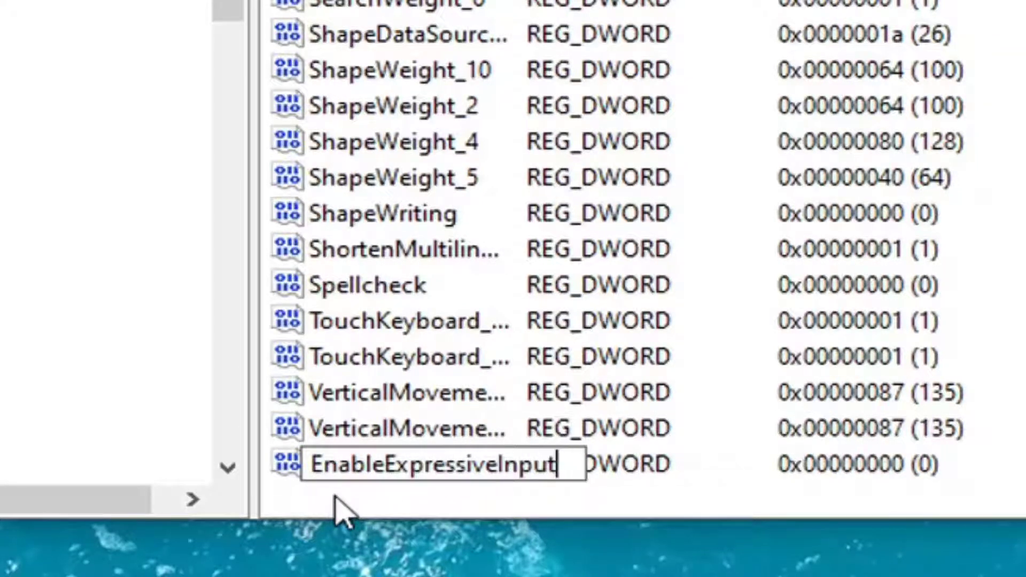
pyautogui.write('ShellH')
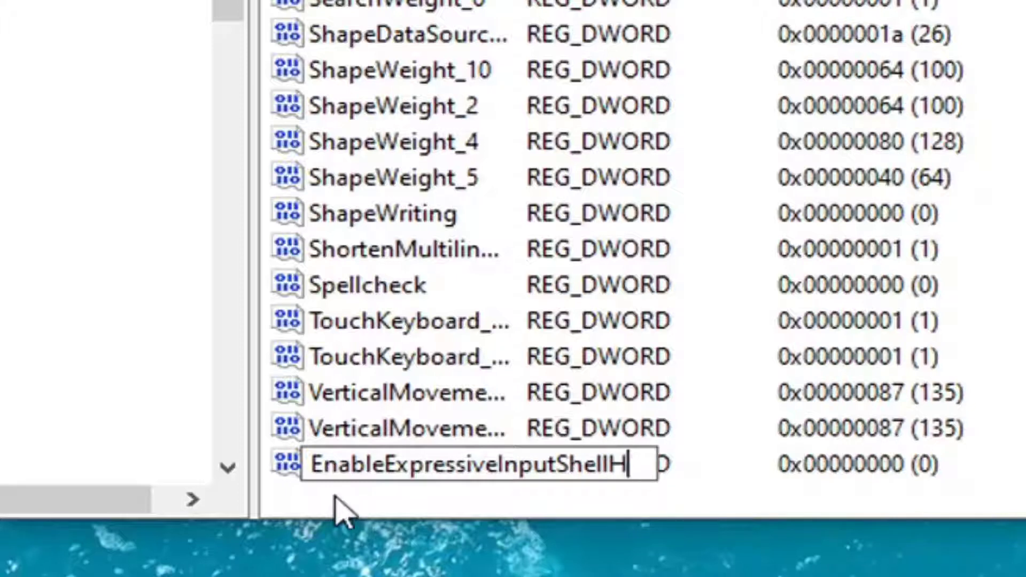
pyautogui.write('otkey')
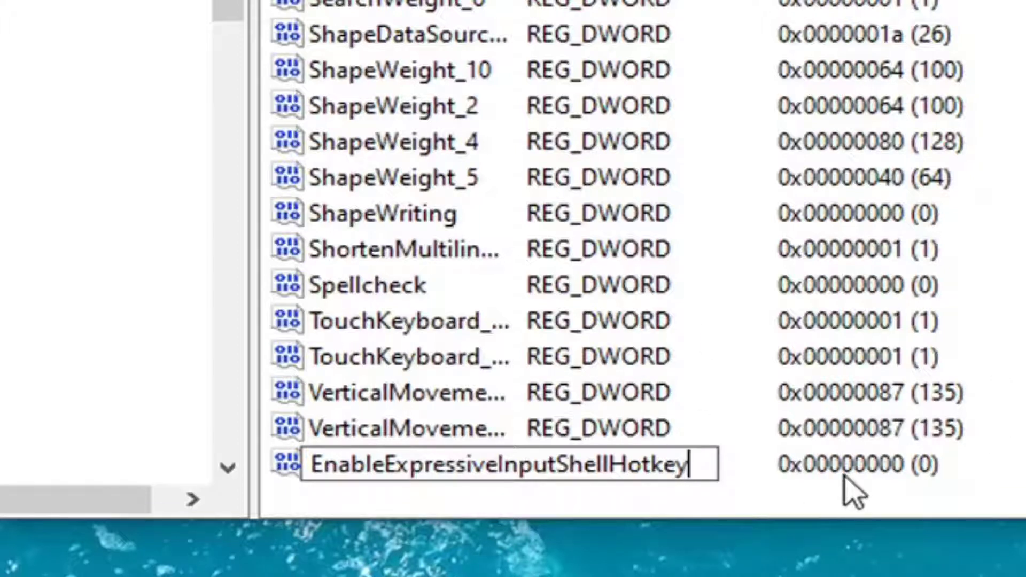
pyautogui.press('Return')
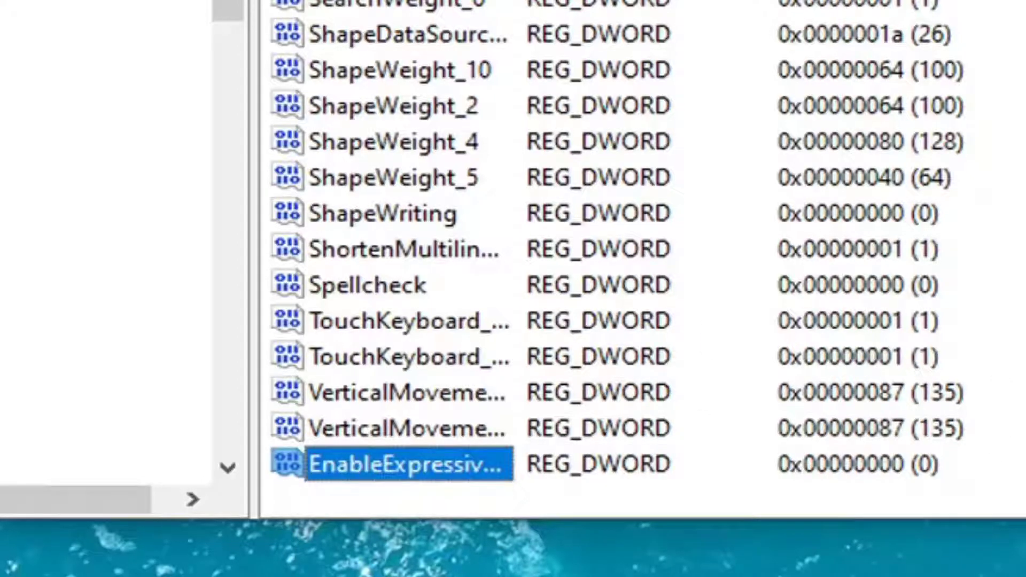
pyautogui.press('ctrl+KP_Add')
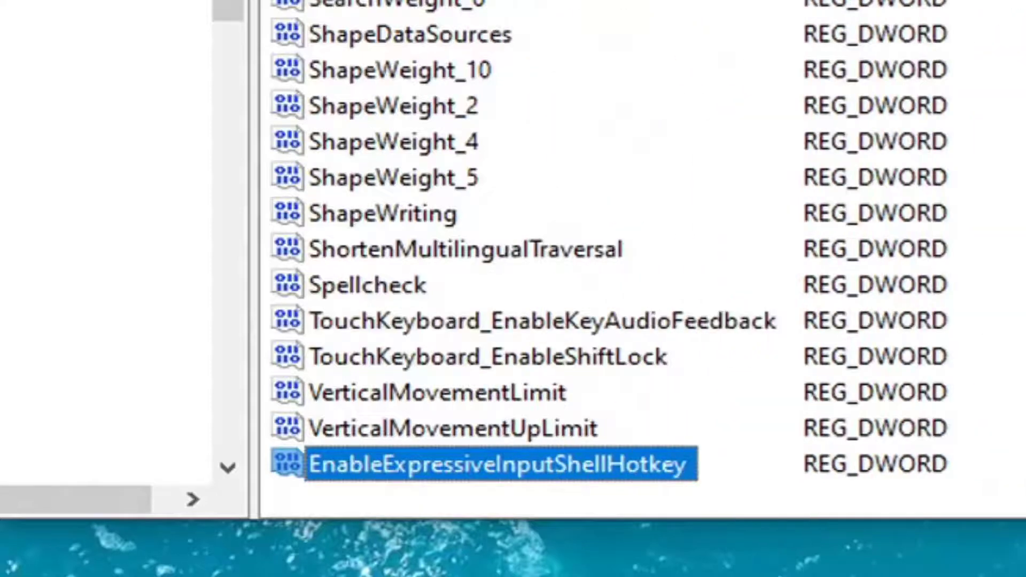
# Change EnableExpressiveInputShellHotkey's value data from 0 to 1 and confirm
pyautogui.doubleClick(488, 470)
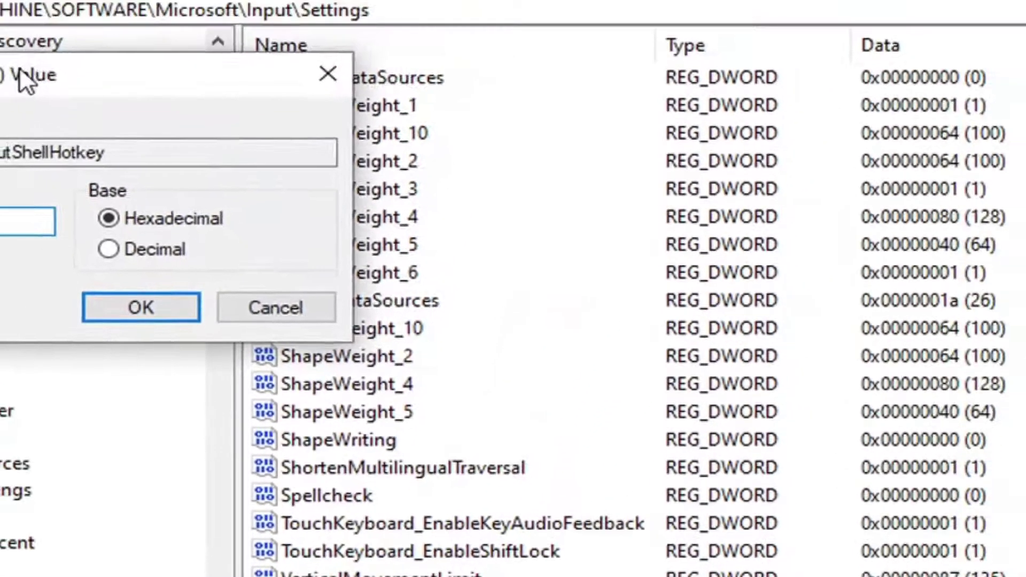
pyautogui.moveTo(18, 81); pyautogui.dragTo(523, 126)
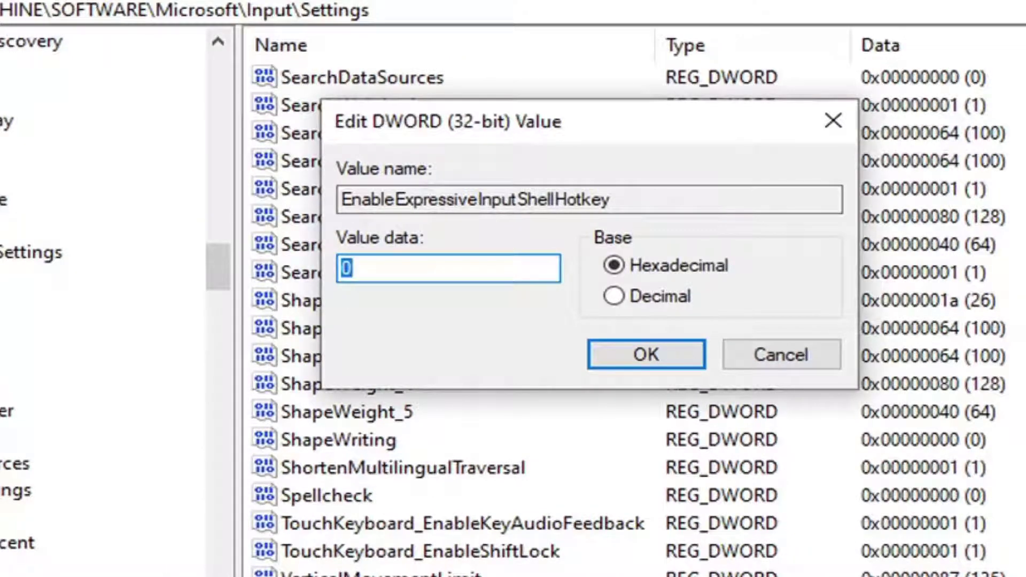
pyautogui.write('1')
pyautogui.click(648, 353)
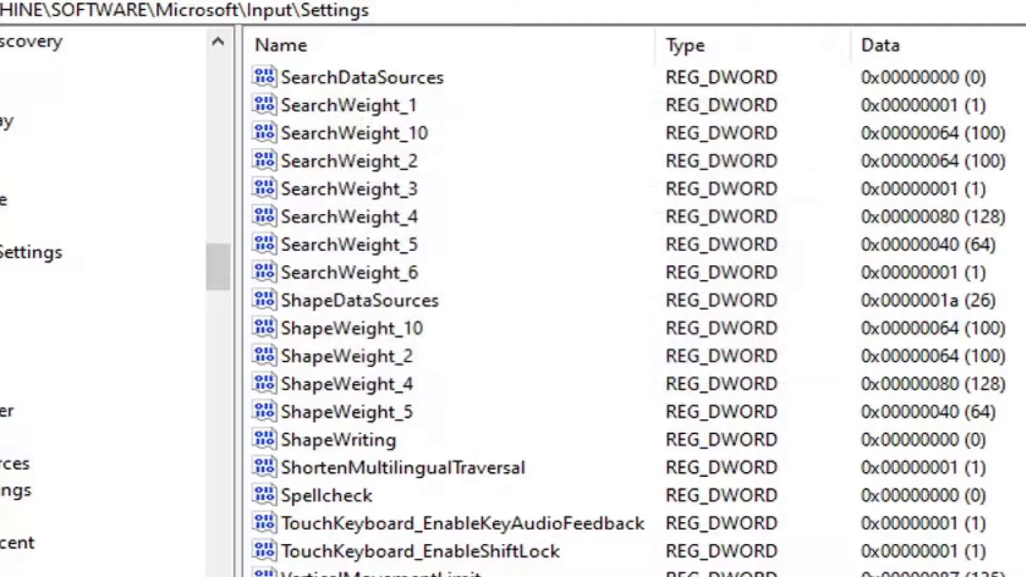
# Collapse the registry tree from the Input key back up to SOFTWARE, then close Registry Editor
pyautogui.press('Left')
pyautogui.press('Left')
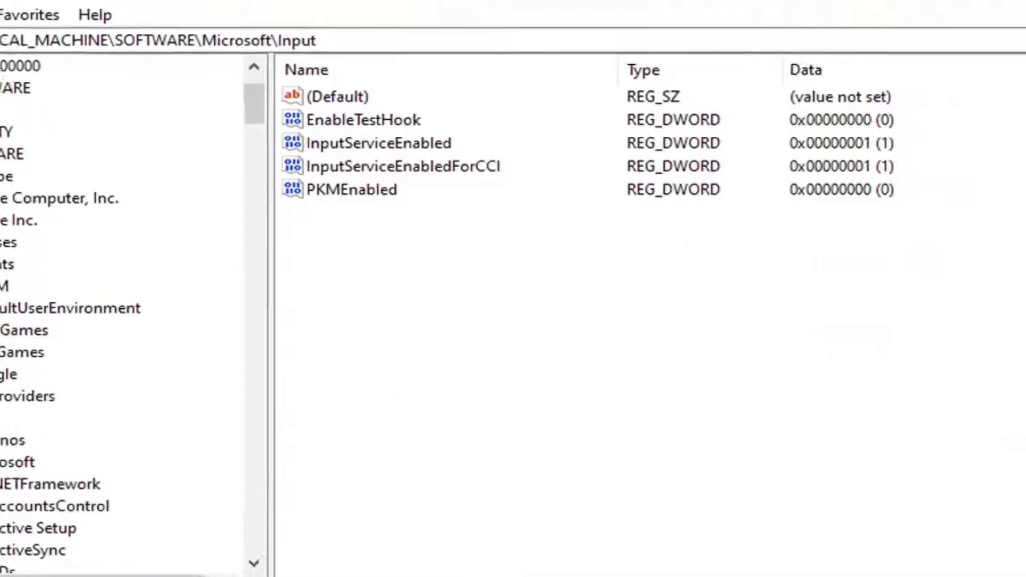
pyautogui.press('Left')
pyautogui.press('Left')
pyautogui.press('Left')
pyautogui.press('Left')
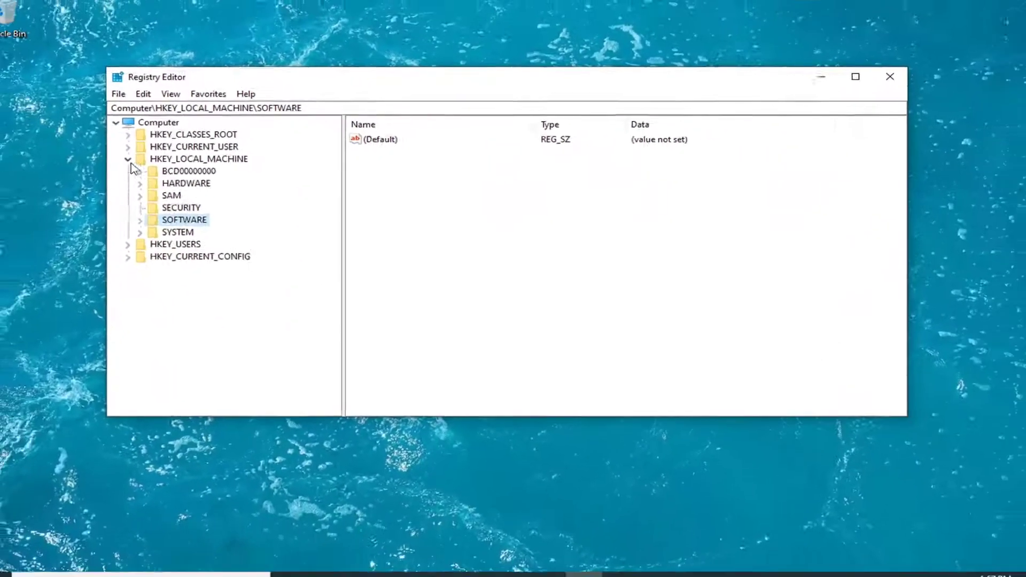
pyautogui.press('Left')
pyautogui.press('Left')
pyautogui.press('Left')
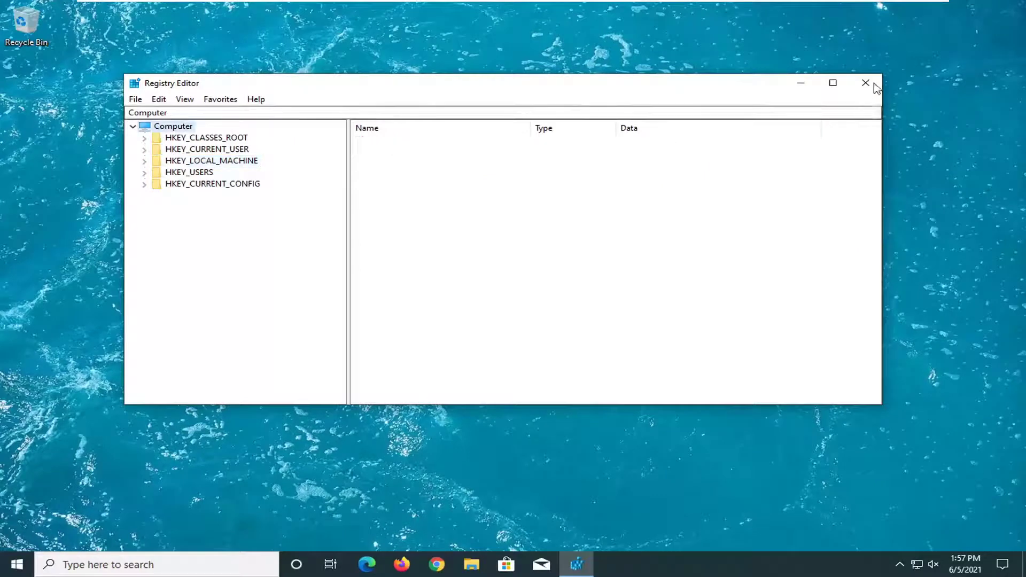
pyautogui.click(890, 76)
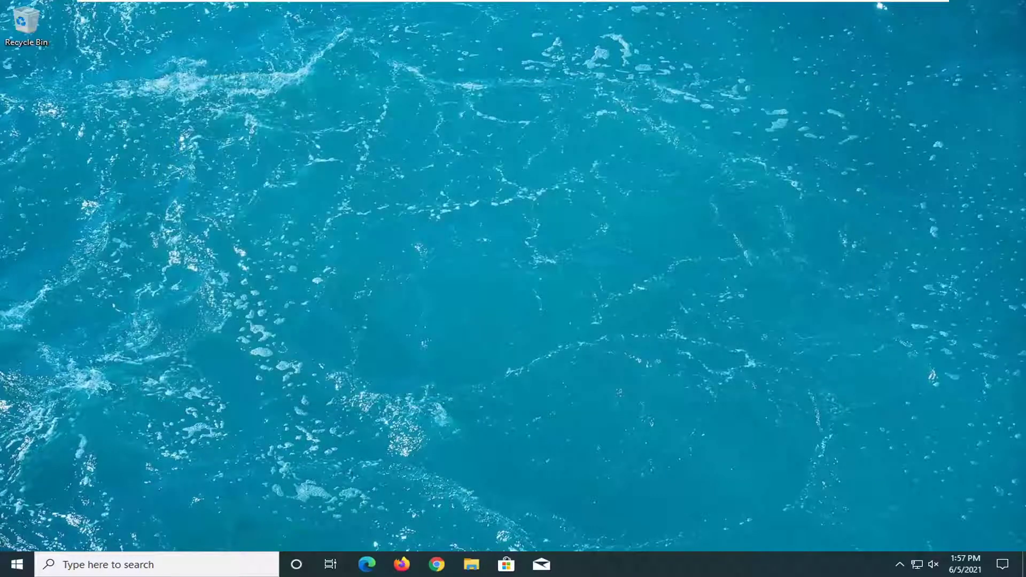